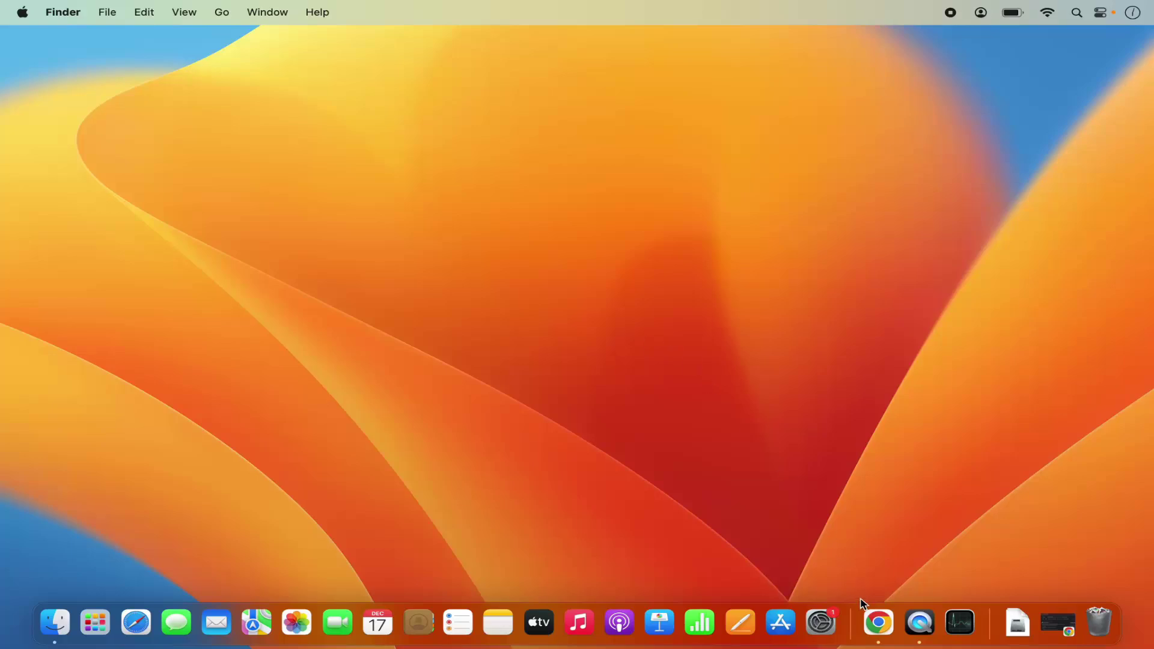
- Open the Visual Studio Code website in Chrome from the search results and download the Mac Universal stable build
{"action": "left_click", "coordinate": [876, 625]}
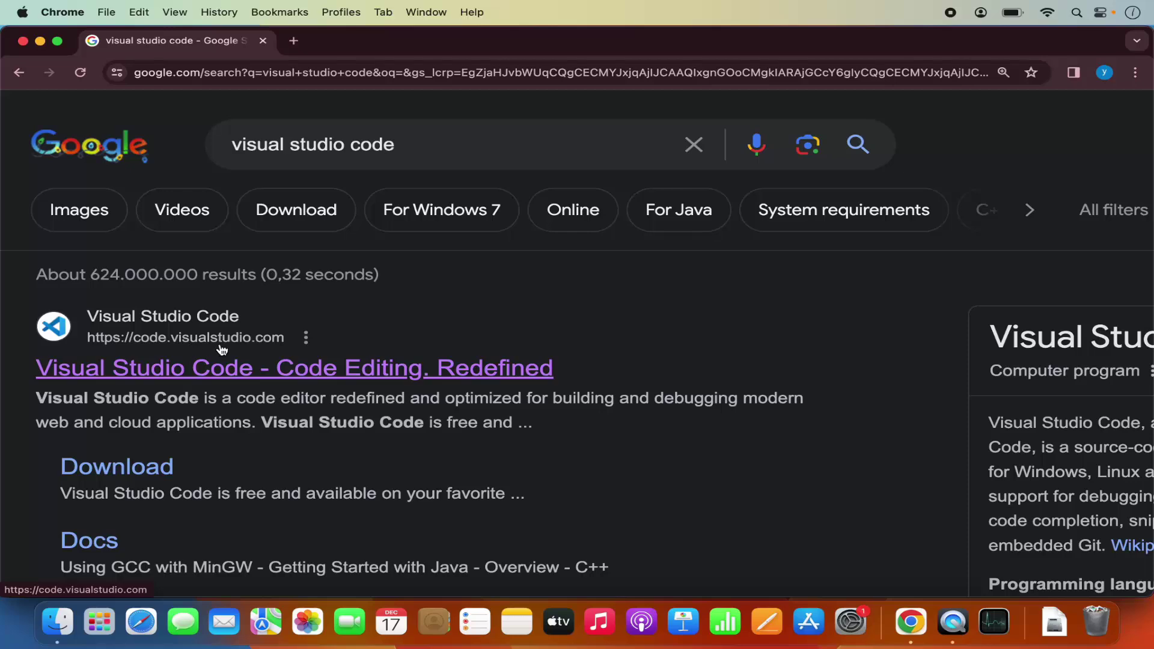
{"action": "left_click", "coordinate": [292, 377]}
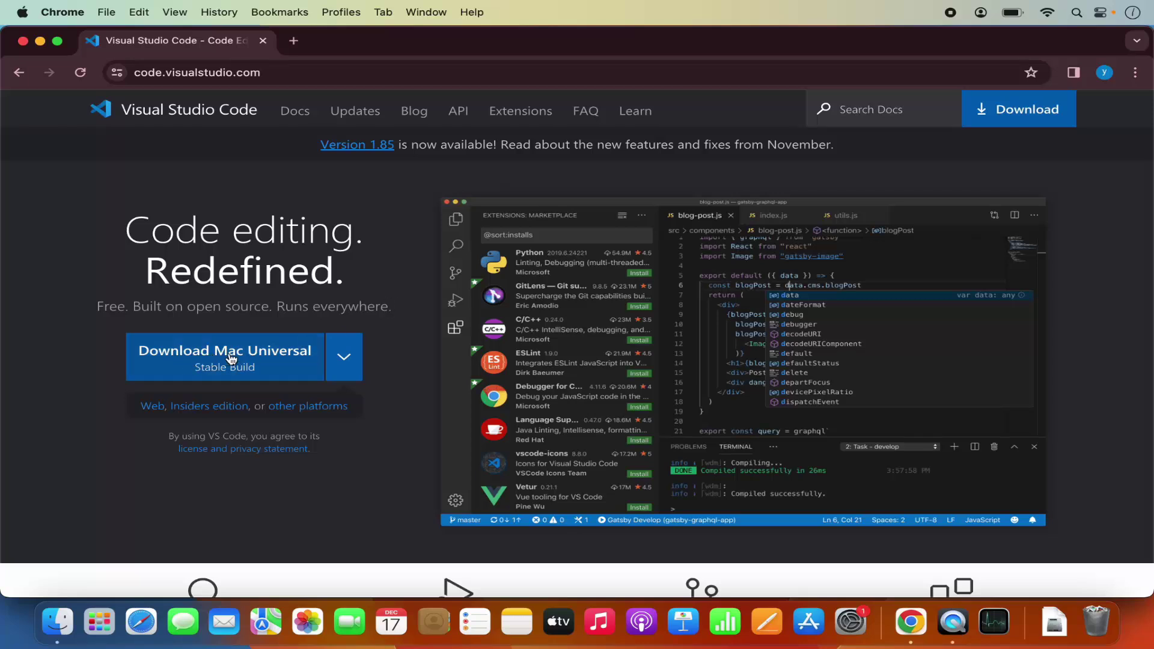
{"action": "left_click", "coordinate": [343, 360]}
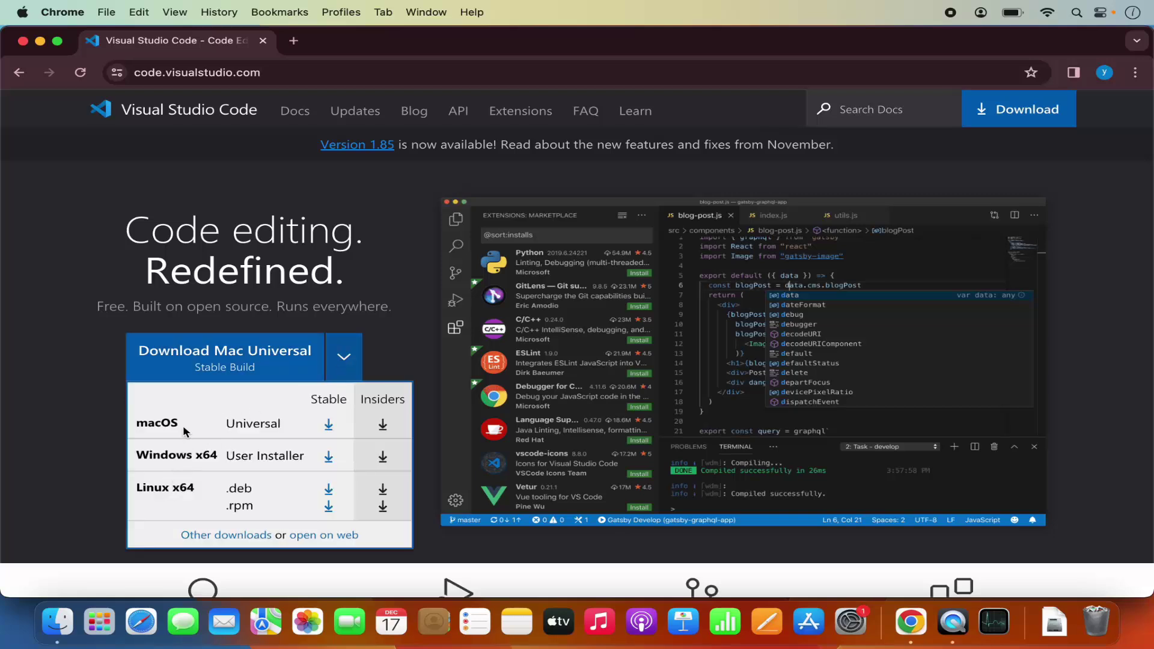
{"action": "left_click", "coordinate": [344, 356]}
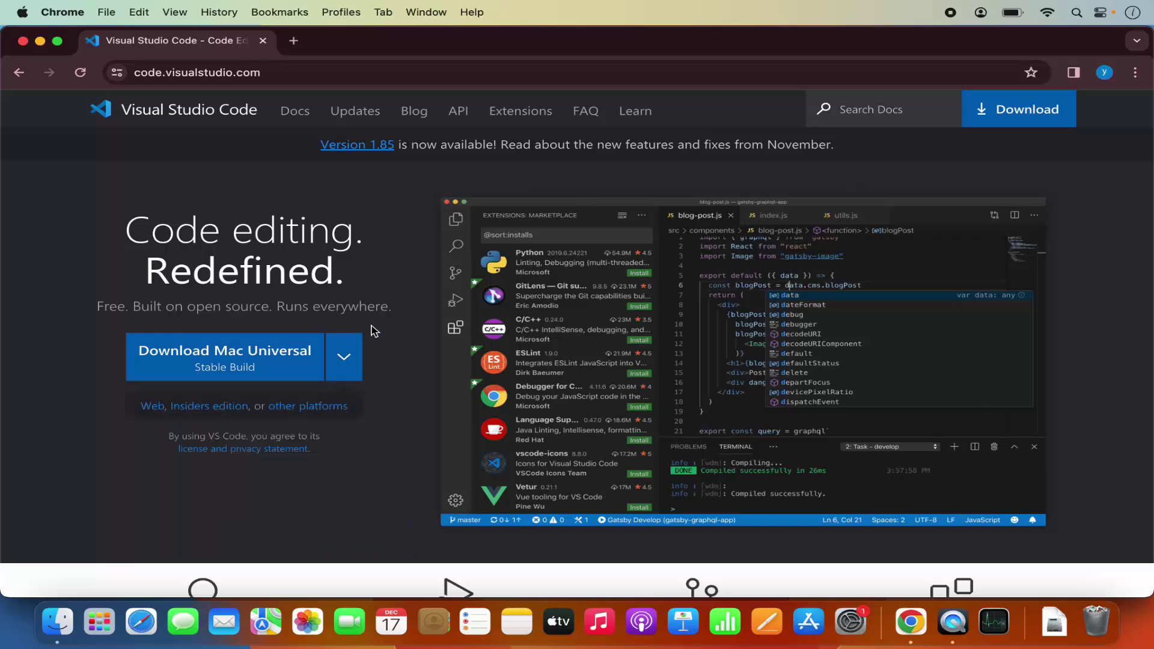
{"action": "left_click", "coordinate": [225, 366]}
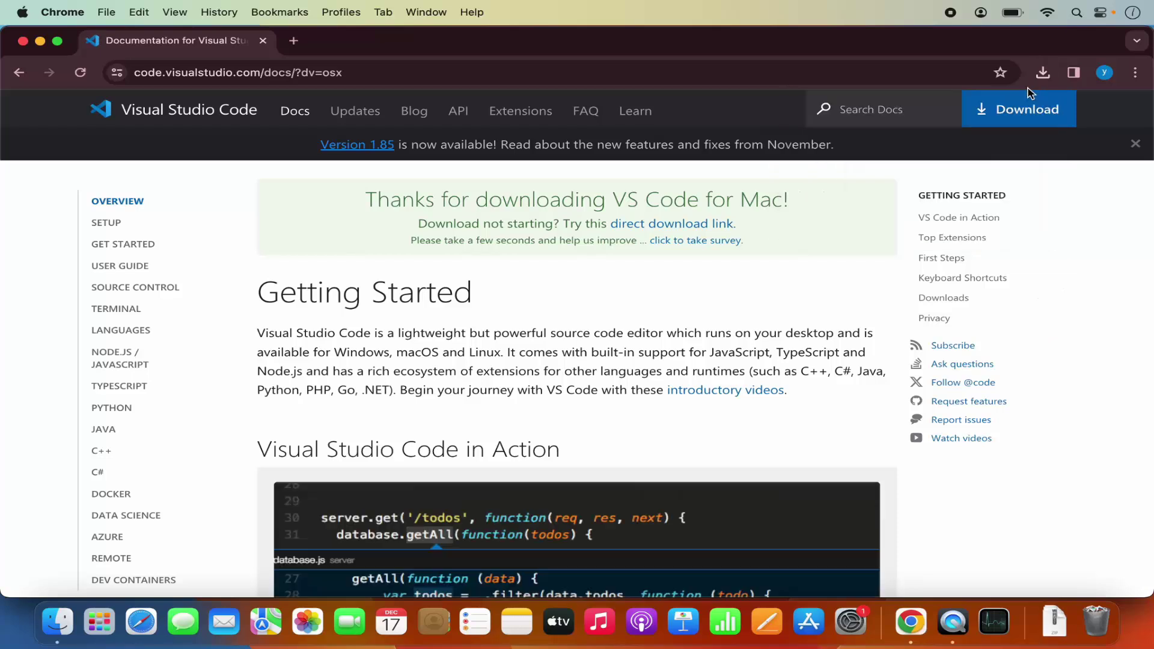
- Extract the downloaded VSCode-darwin-universal archive and test-launch Visual Studio Code from the Downloads folder, closing its window again
{"action": "left_click", "coordinate": [1041, 80]}
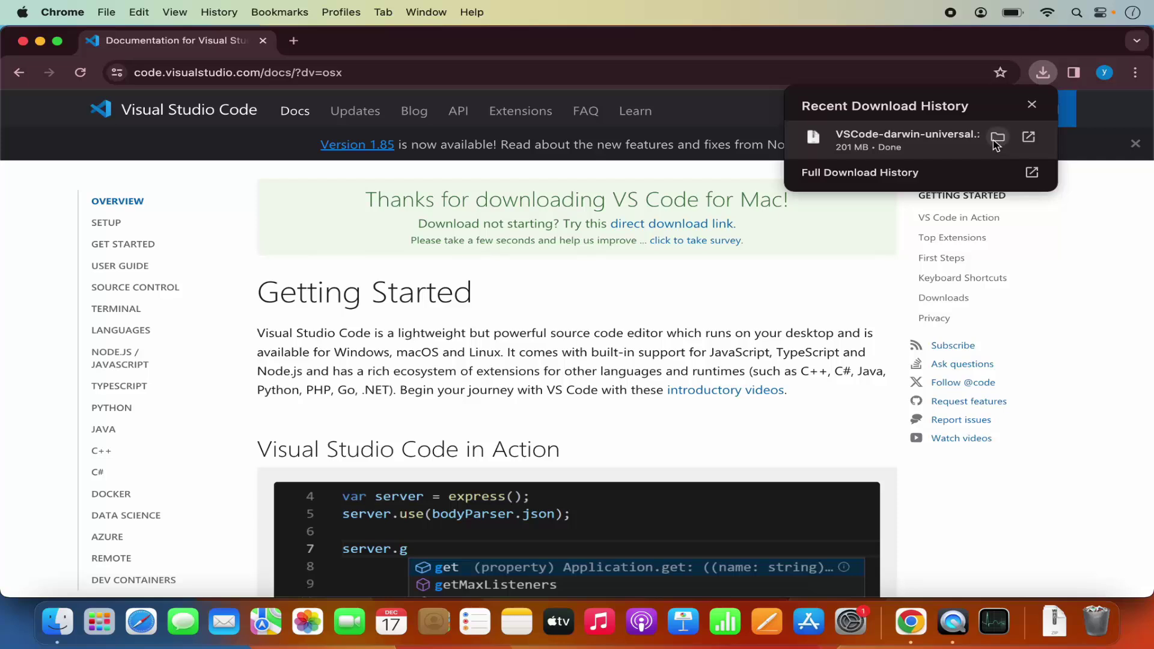
{"action": "left_click", "coordinate": [949, 143]}
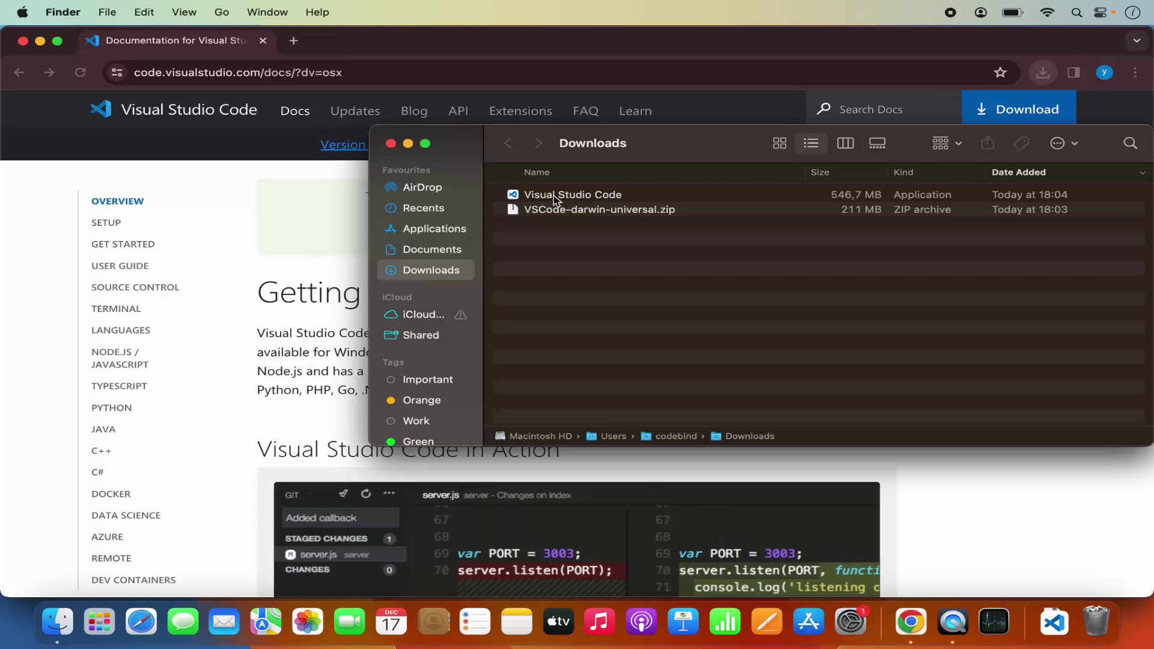
{"action": "double_click", "coordinate": [558, 196]}
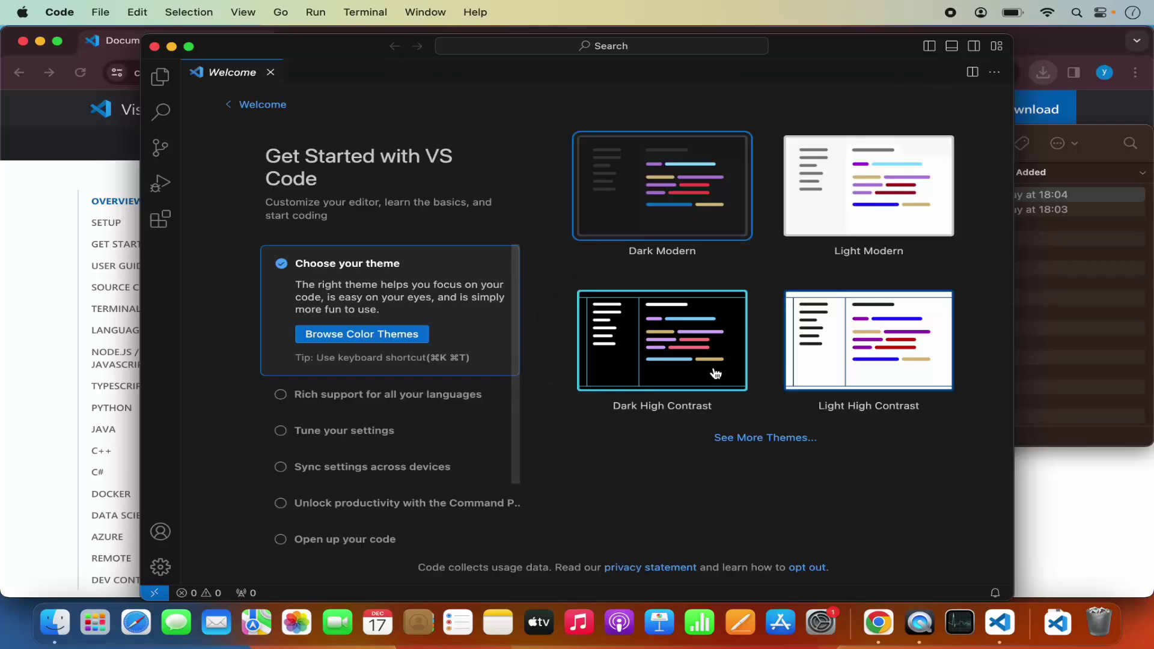
{"action": "left_click", "coordinate": [155, 47]}
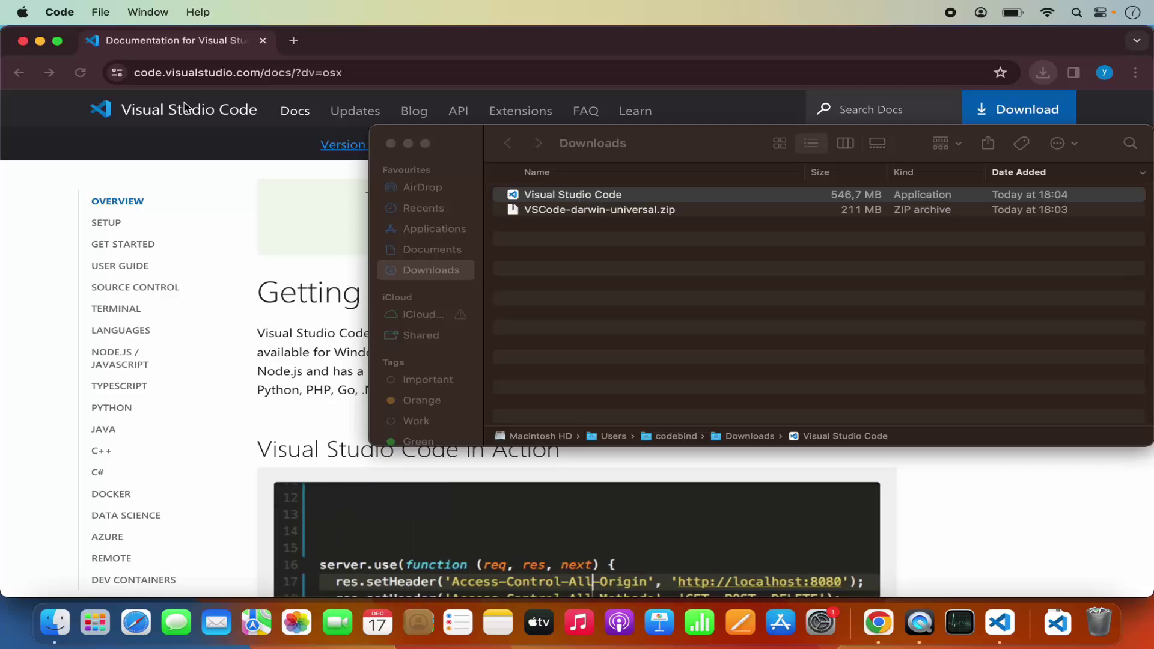
- Move the Visual Studio Code app from Downloads into the Applications folder using a second Finder window
{"action": "left_click", "coordinate": [40, 42]}
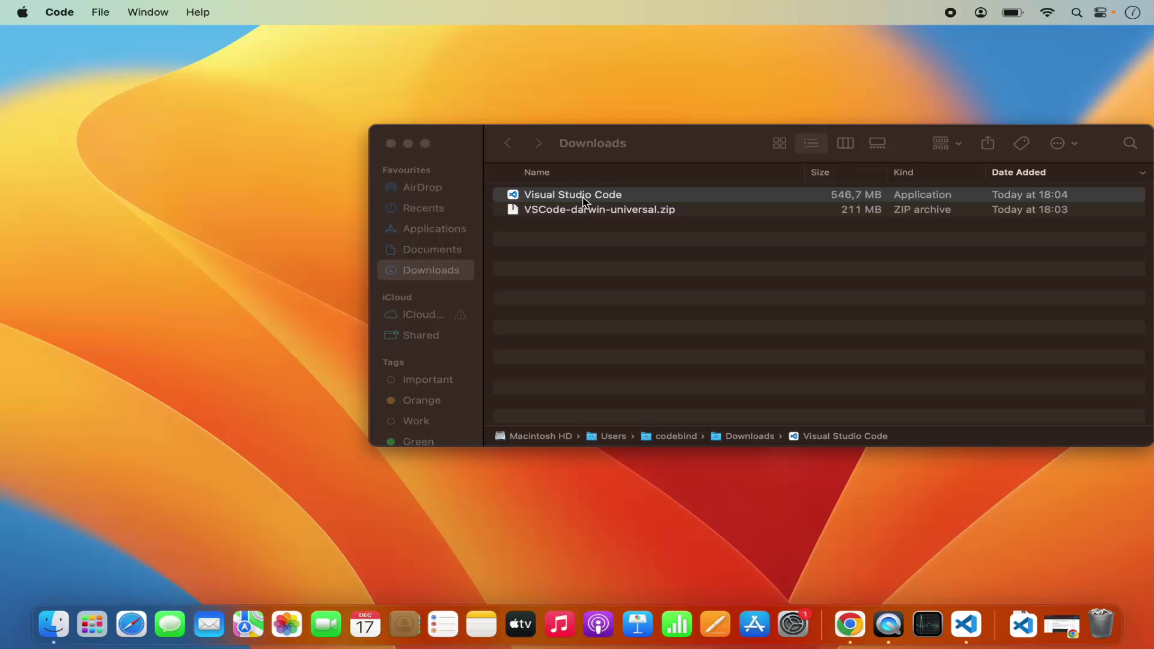
{"action": "right_click", "coordinate": [57, 627]}
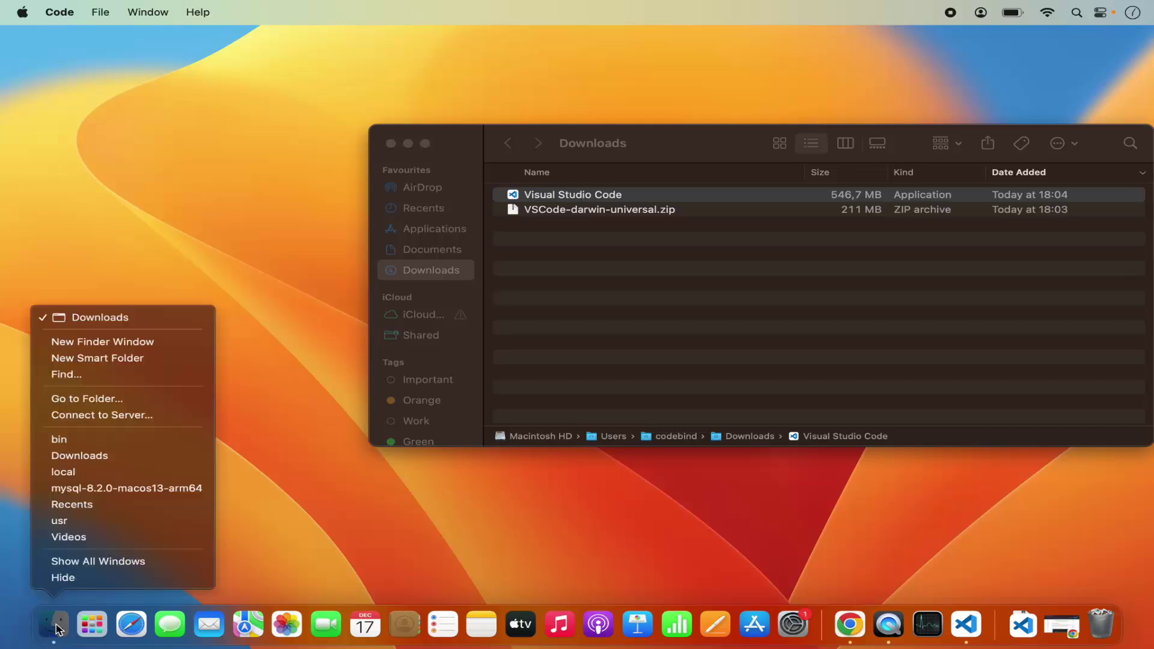
{"action": "left_click", "coordinate": [102, 343]}
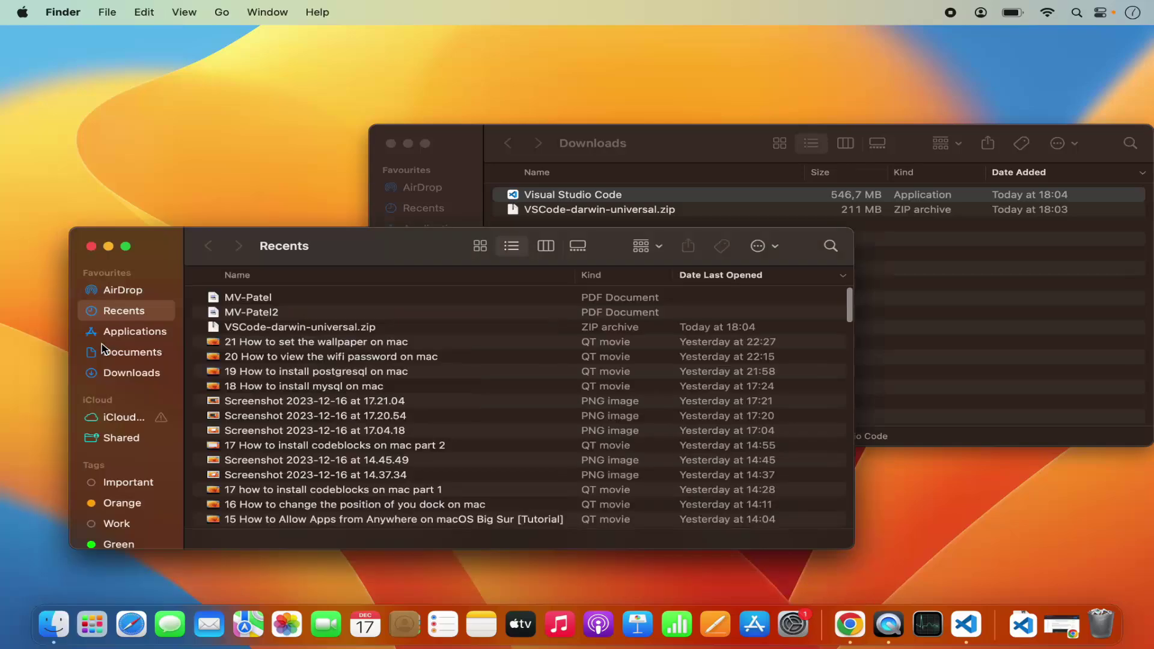
{"action": "left_click", "coordinate": [121, 335]}
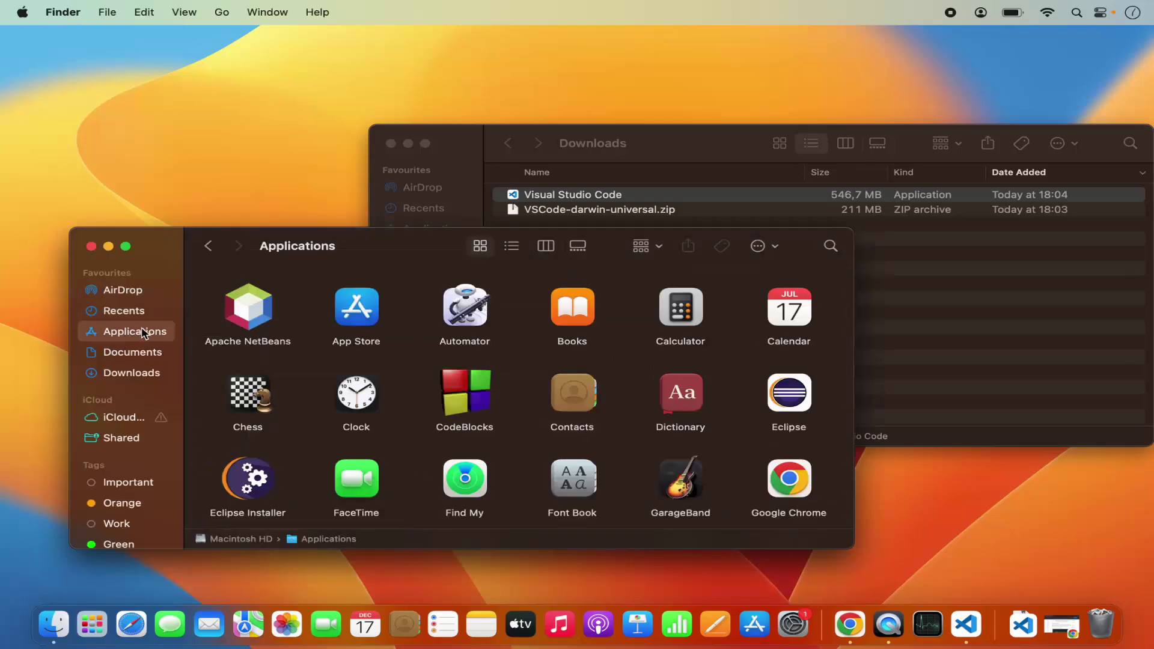
{"action": "left_click", "coordinate": [895, 290]}
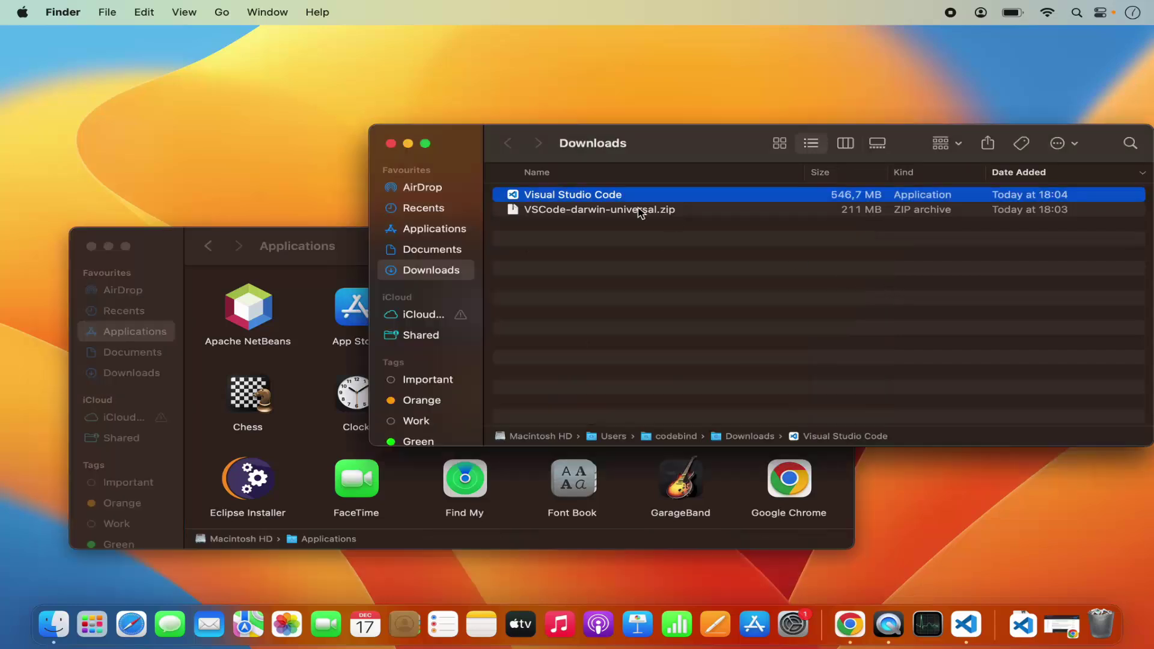
{"action": "right_click", "coordinate": [551, 200]}
{"action": "key", "text": "Escape"}
{"action": "left_click_drag", "start_coordinate": [558, 199], "coordinate": [292, 389]}
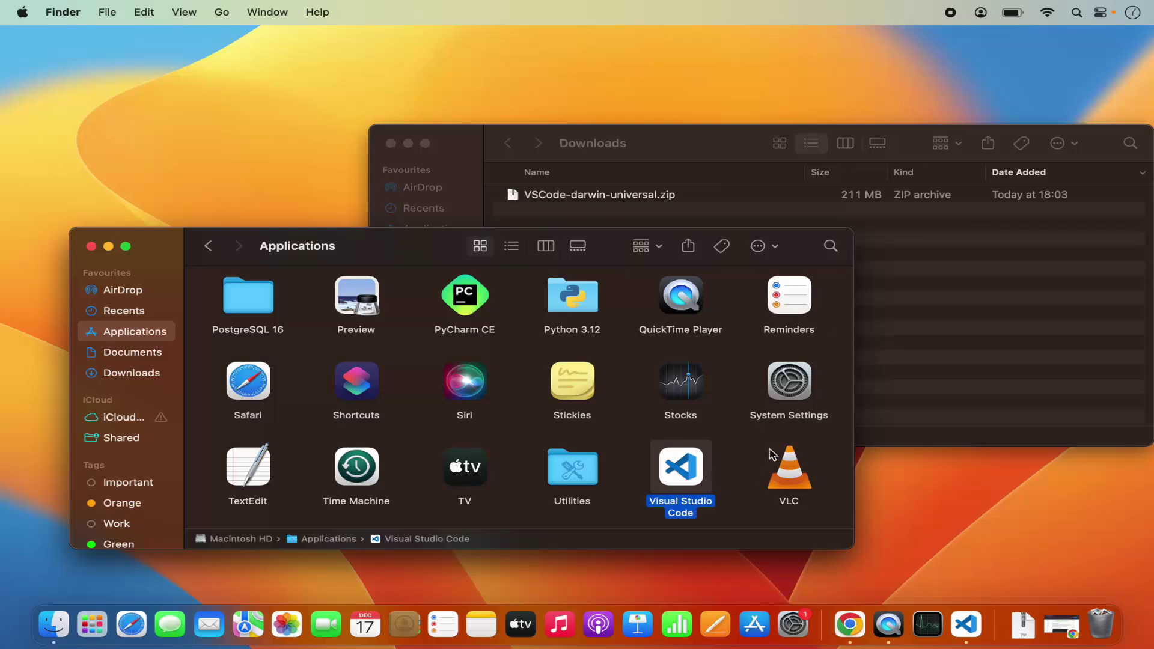
- Check Launchpad for Visual Studio Code and close the Applications and Downloads windows
{"action": "left_click", "coordinate": [88, 626]}
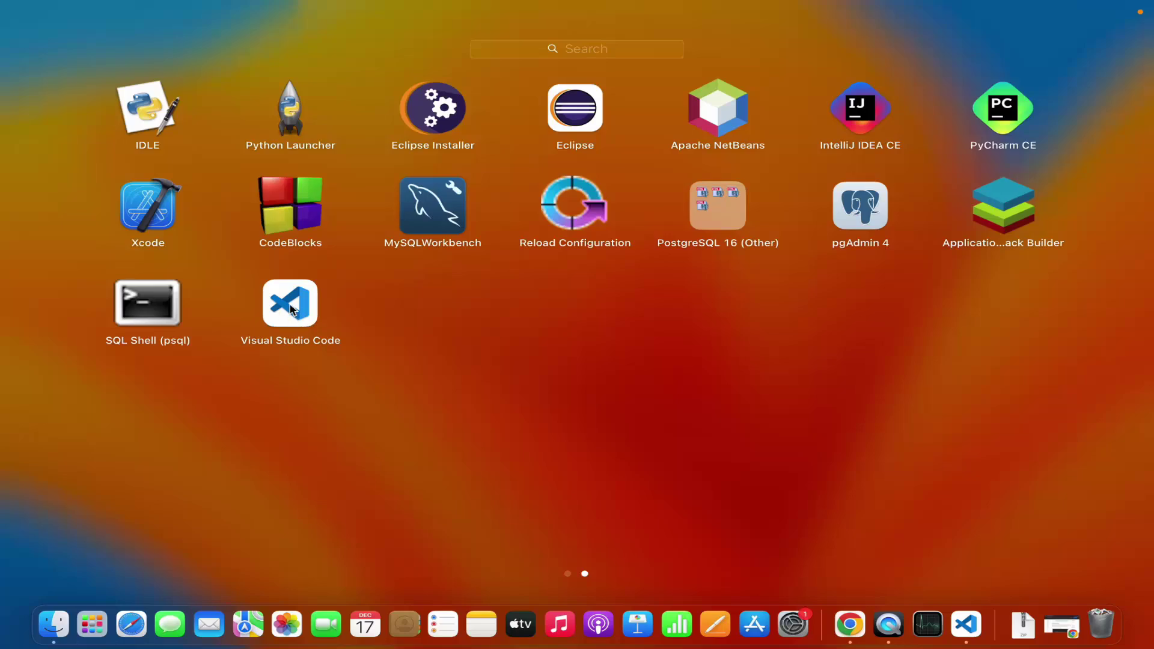
{"action": "left_click", "coordinate": [358, 422]}
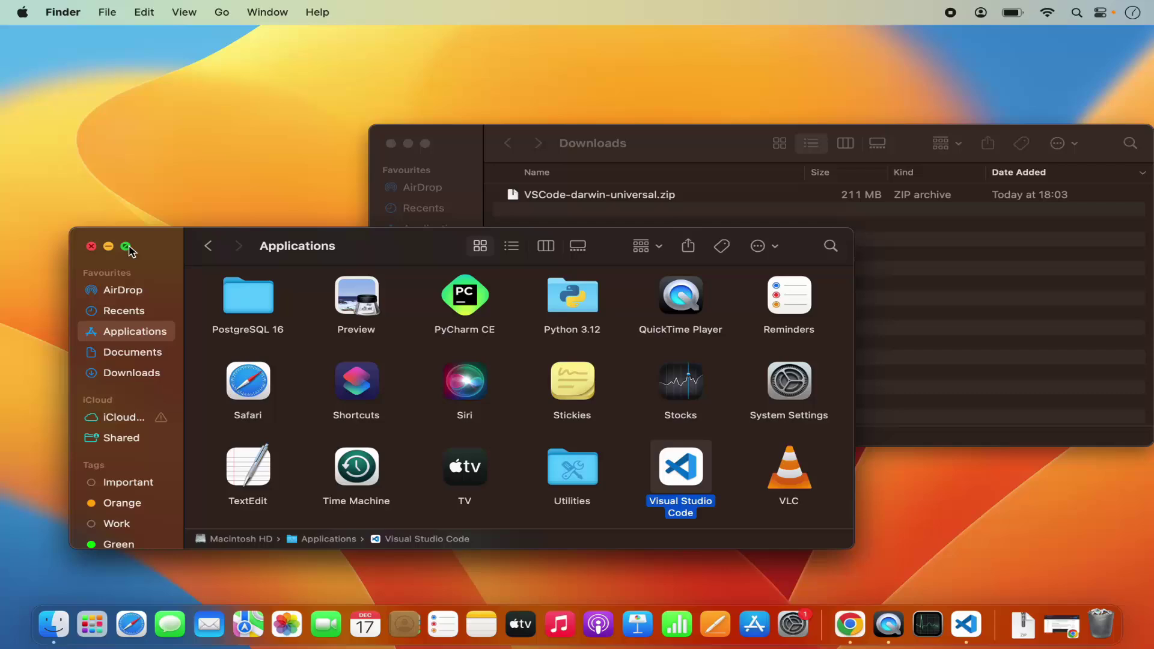
{"action": "left_click", "coordinate": [91, 247]}
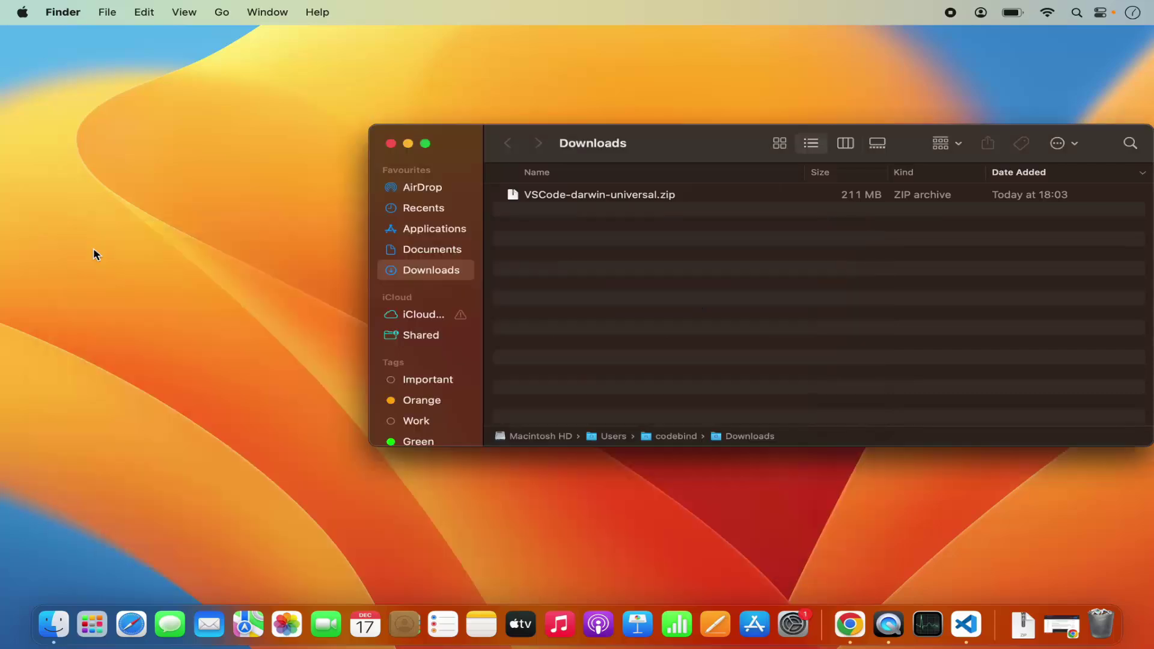
{"action": "left_click", "coordinate": [390, 144]}
- Launch Visual Studio Code from Launchpad and enlarge its window to fill the screen
{"action": "left_click", "coordinate": [92, 623]}
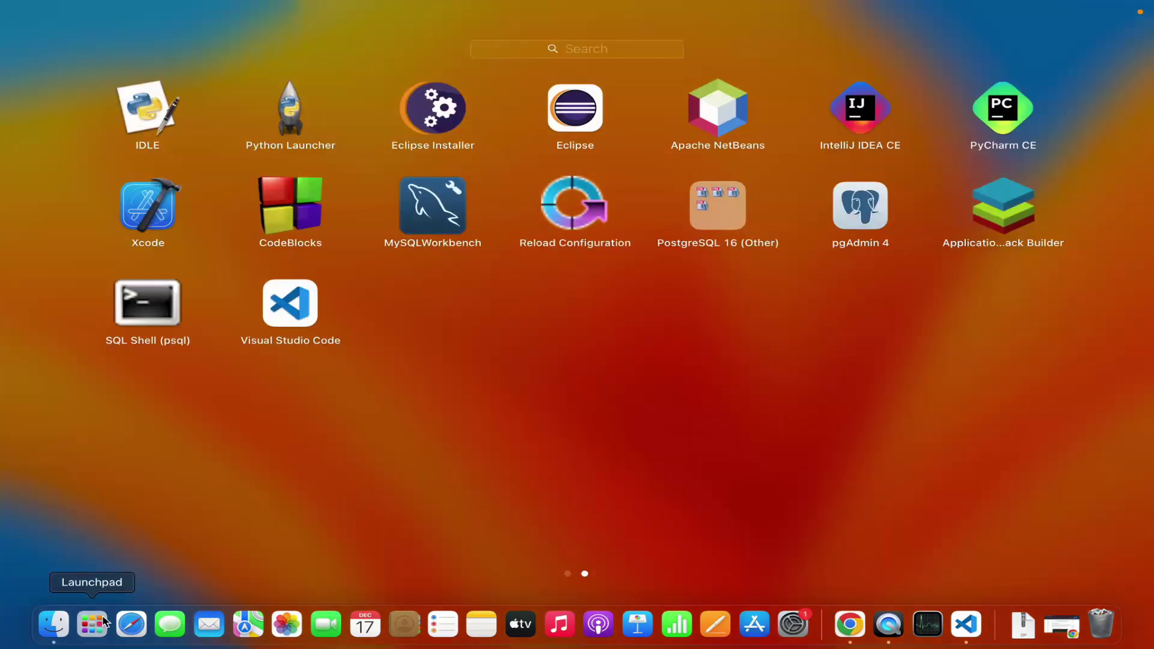
{"action": "left_click", "coordinate": [286, 309]}
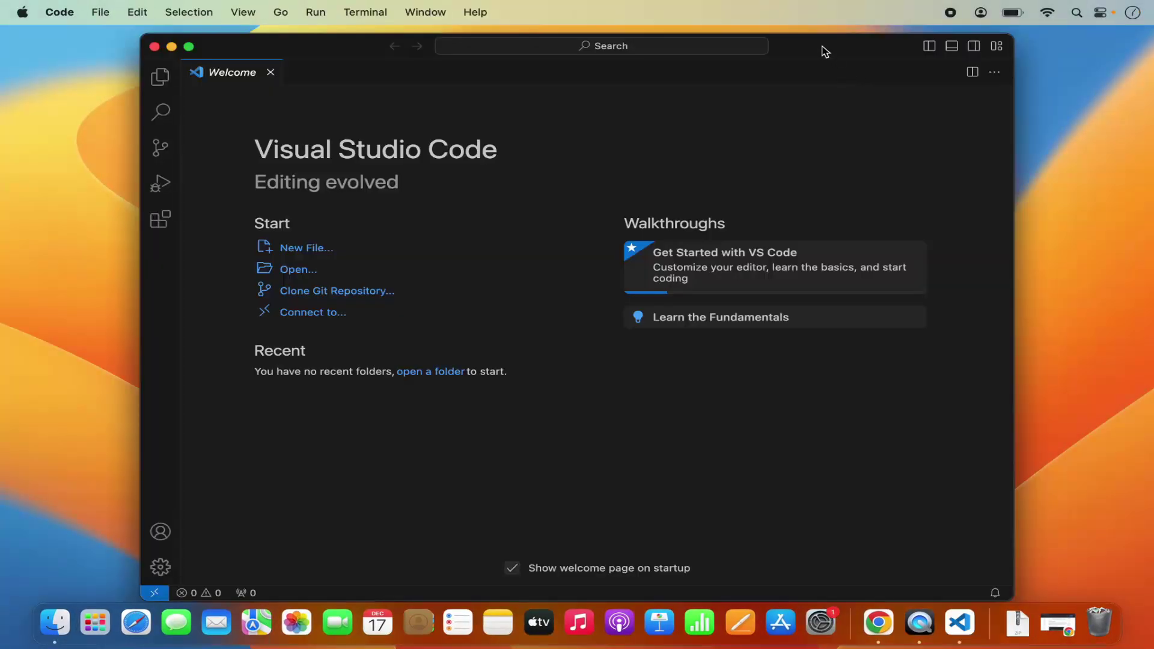
{"action": "double_click", "coordinate": [825, 51]}
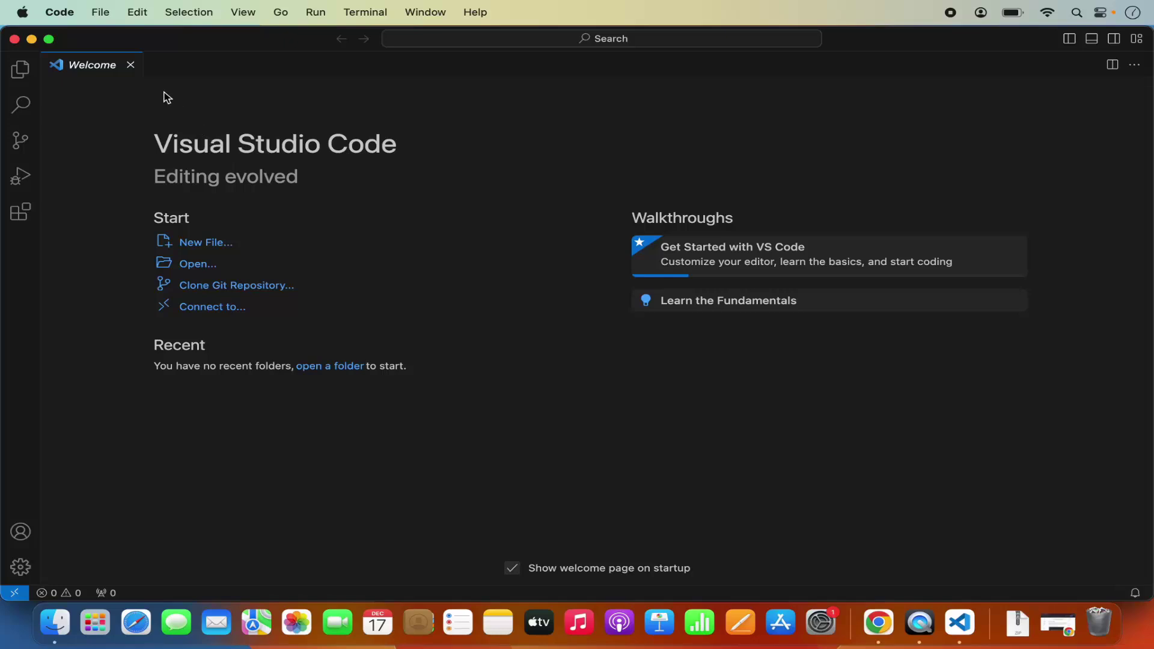
{"action": "left_click", "coordinate": [104, 18]}
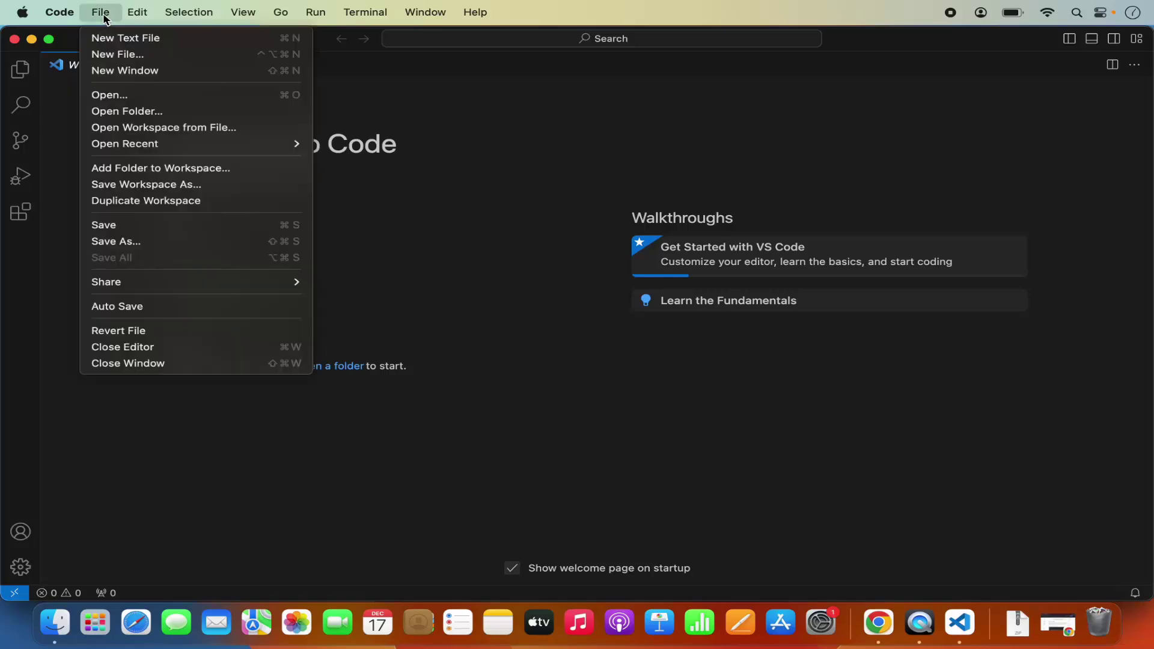
{"action": "left_click", "coordinate": [130, 111]}
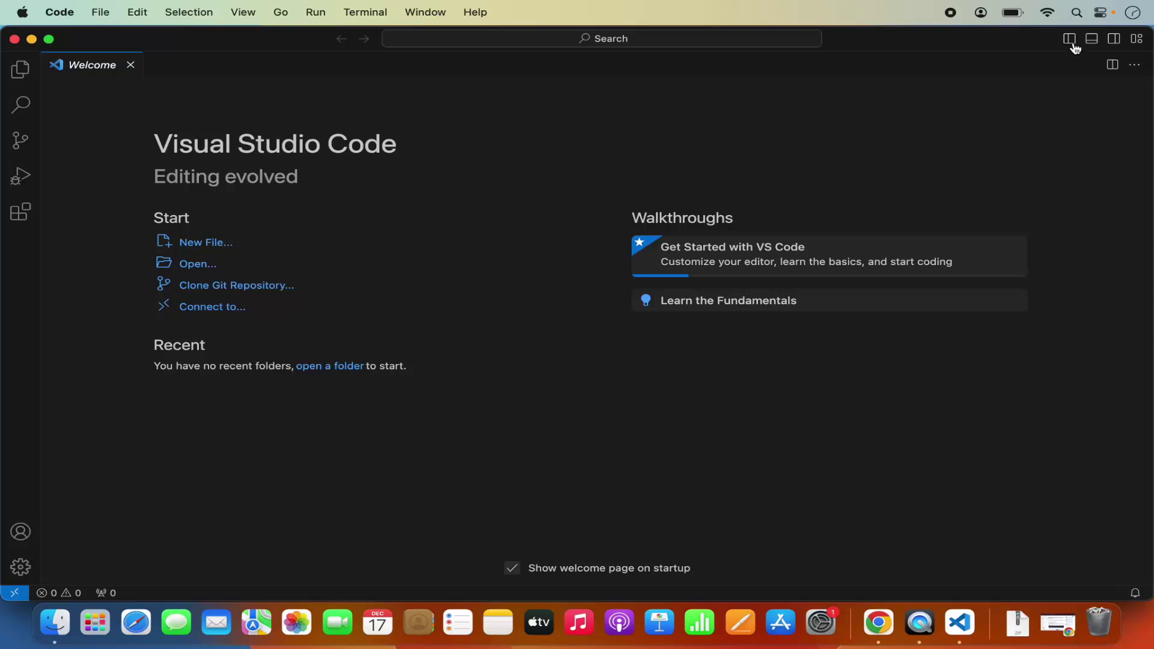
- Test the "code" command in a Terminal window found through Spotlight, and quit Terminal
{"action": "left_click", "coordinate": [1078, 17]}
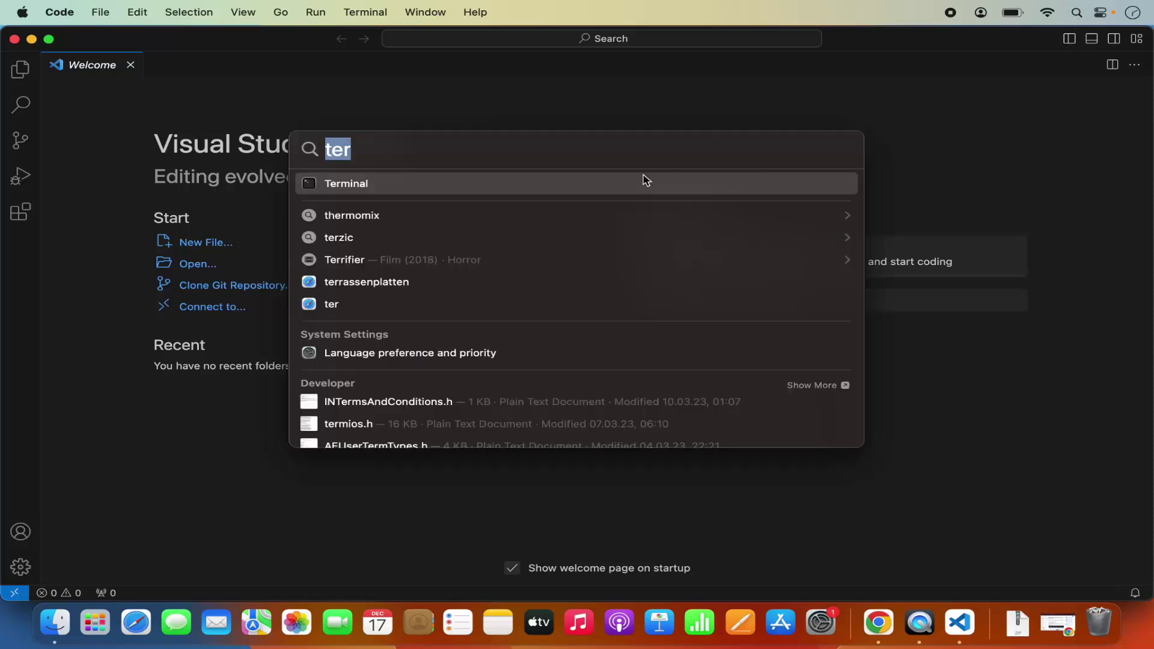
{"action": "left_click", "coordinate": [495, 183]}
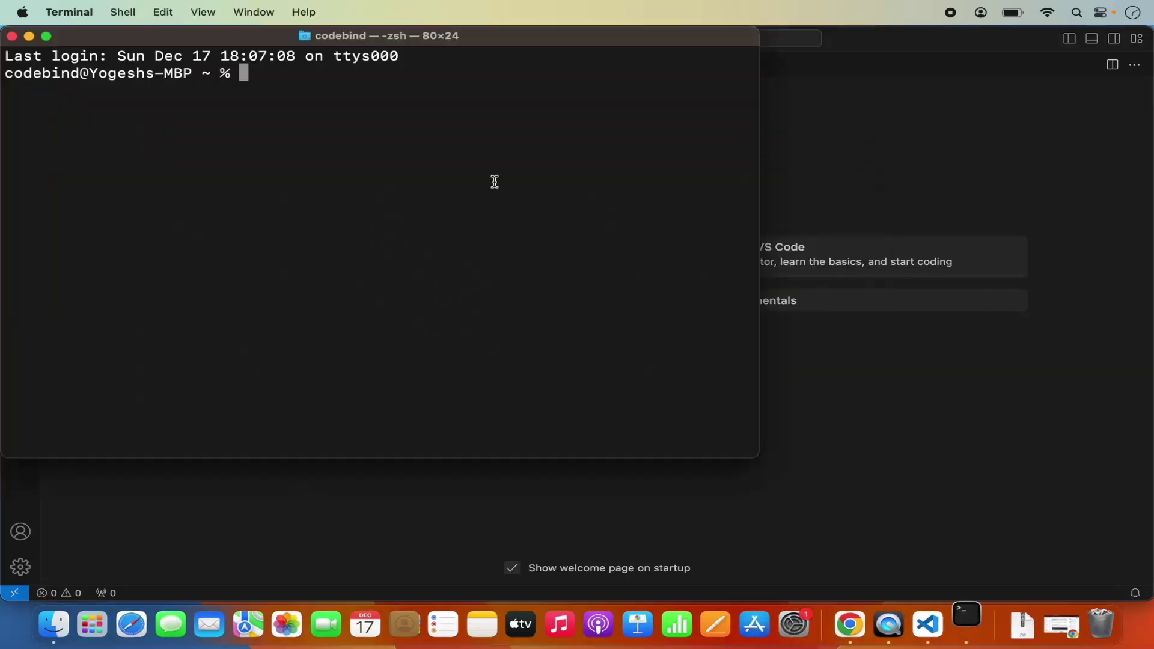
{"action": "type", "text": "code"}
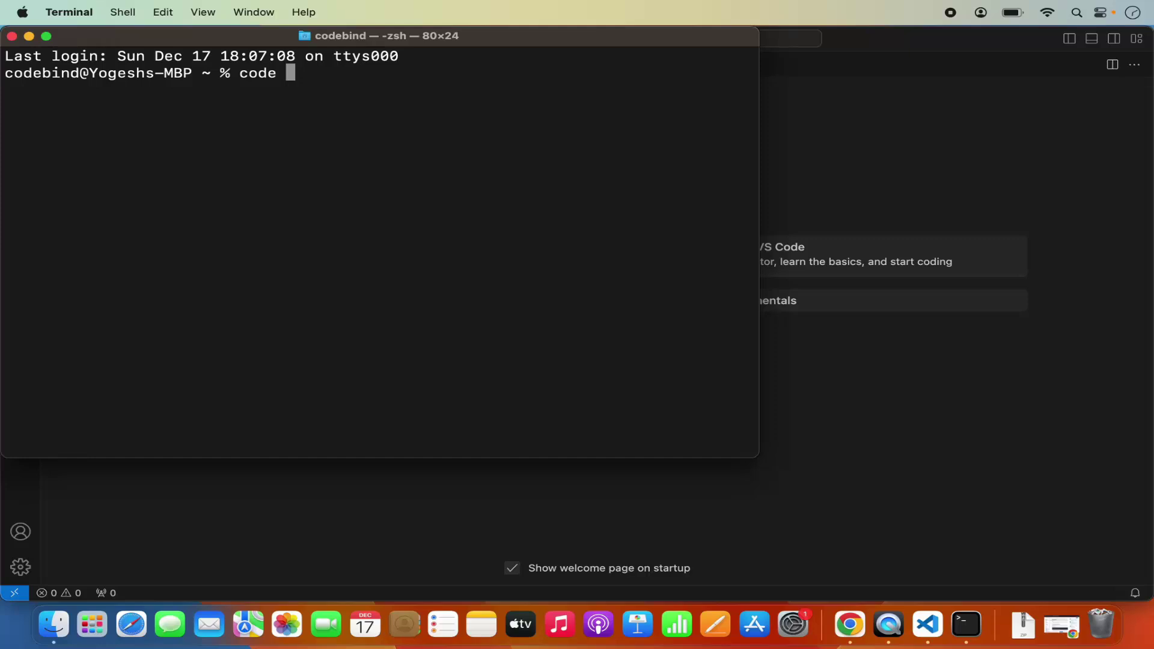
{"action": "key", "text": "Return"}
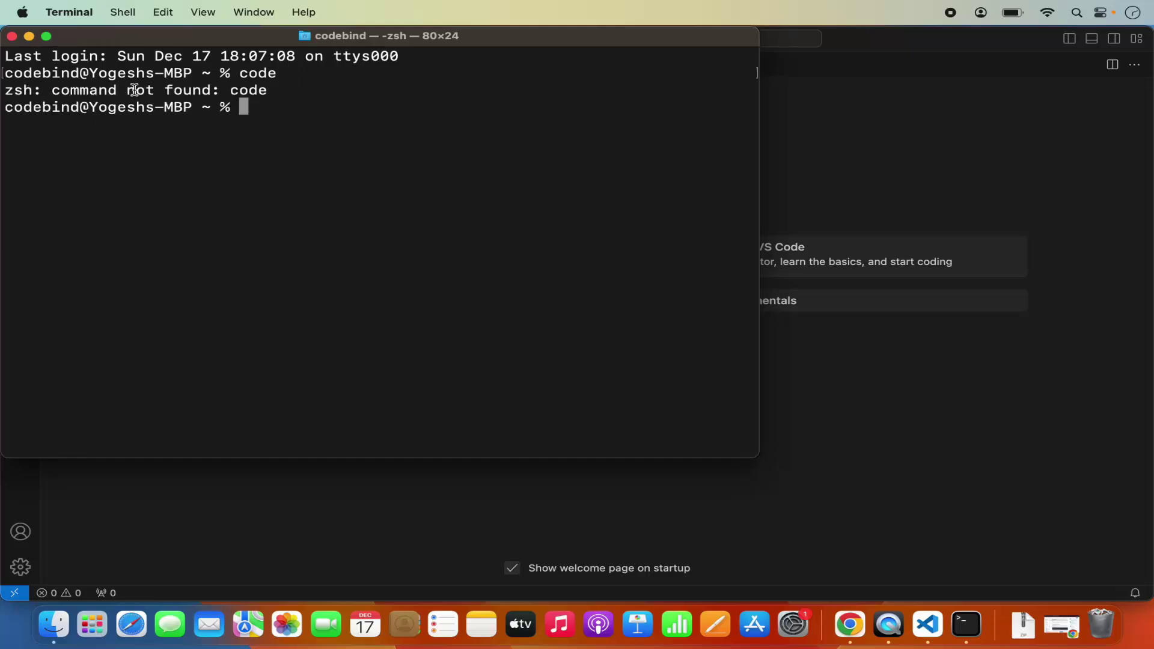
{"action": "double_click", "coordinate": [244, 90]}
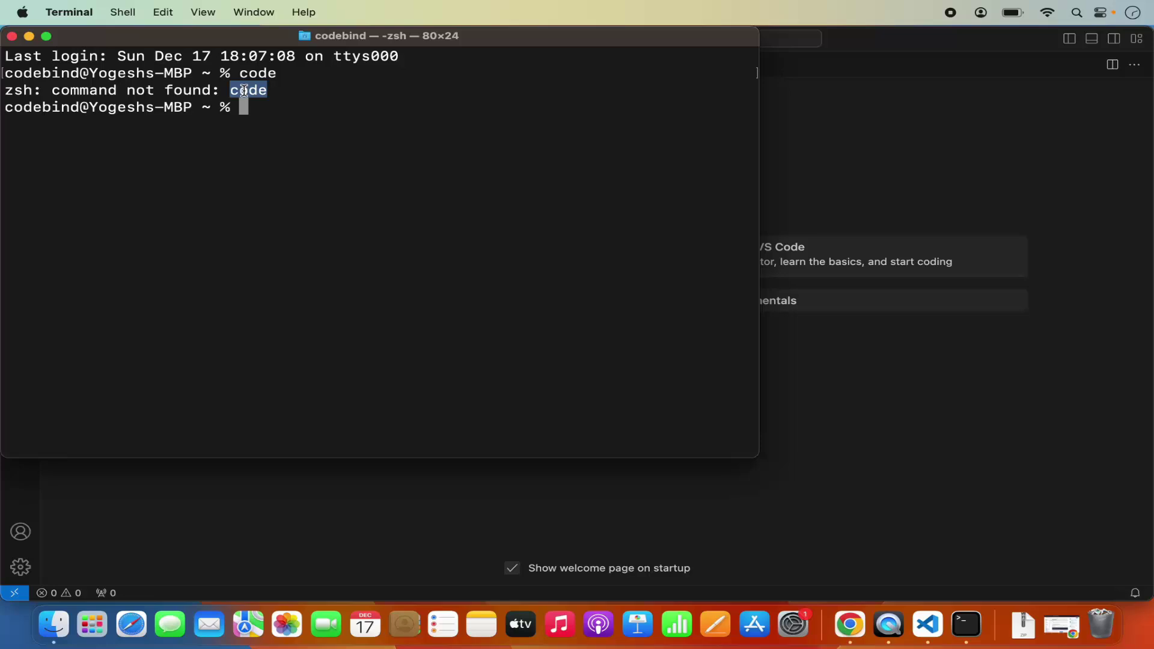
{"action": "left_click", "coordinate": [12, 37]}
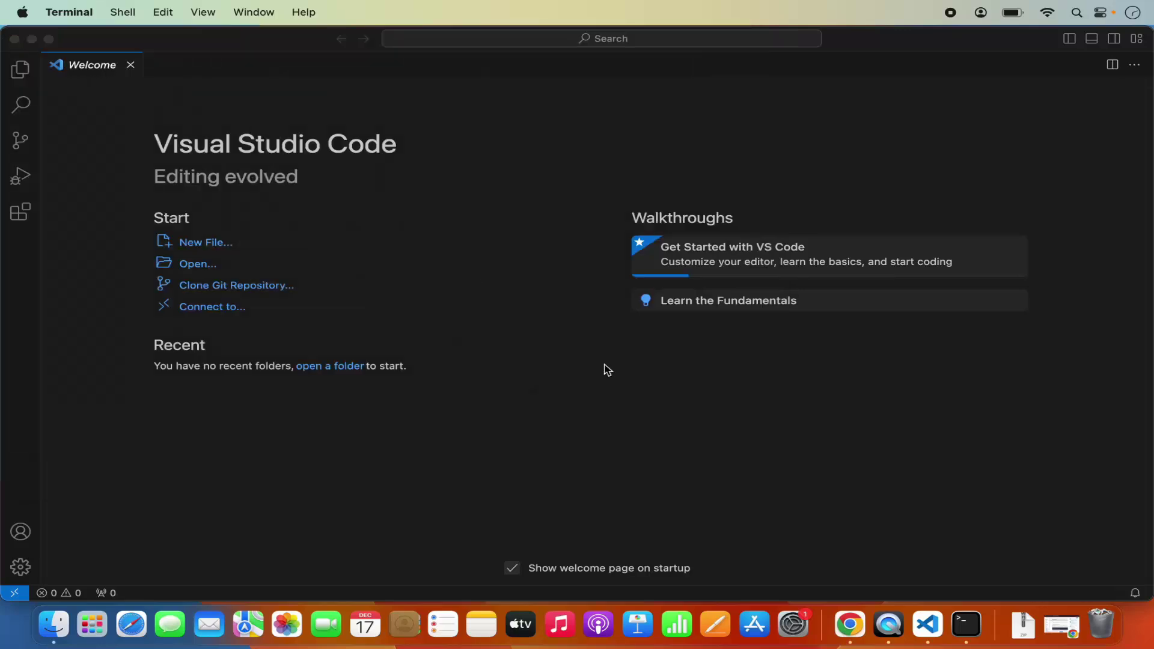
{"action": "right_click", "coordinate": [959, 627]}
{"action": "left_click", "coordinate": [966, 577]}
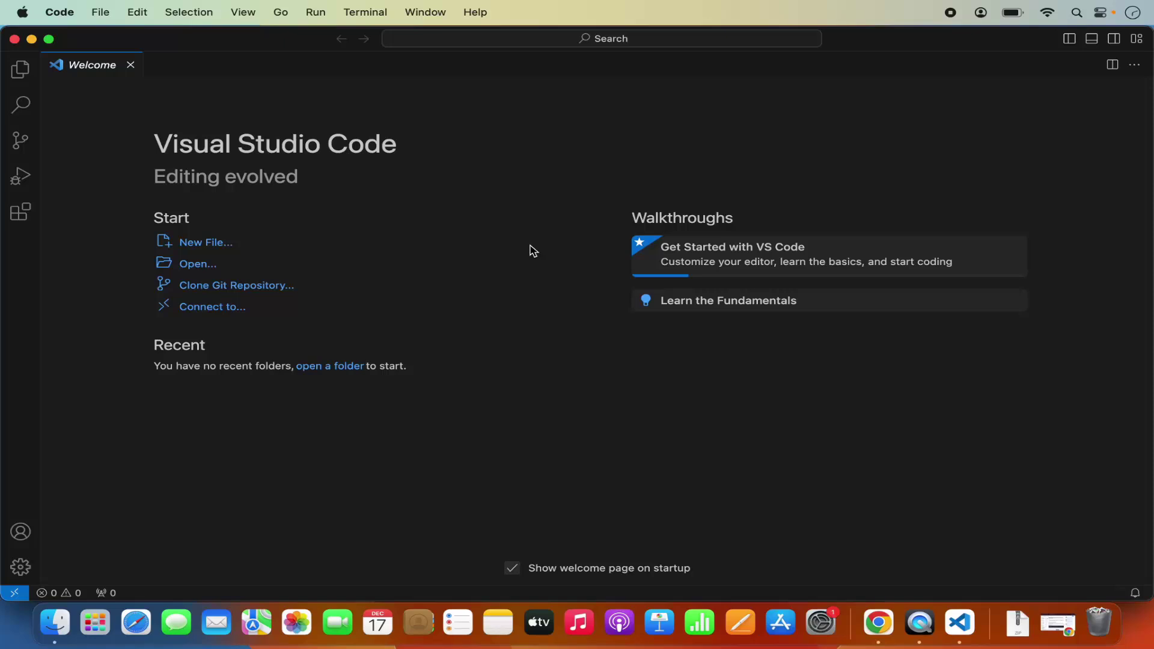
- Find "shell command" in the Command Palette and uninstall the 'code' command from PATH
{"action": "key", "text": "cmd+shift+p"}
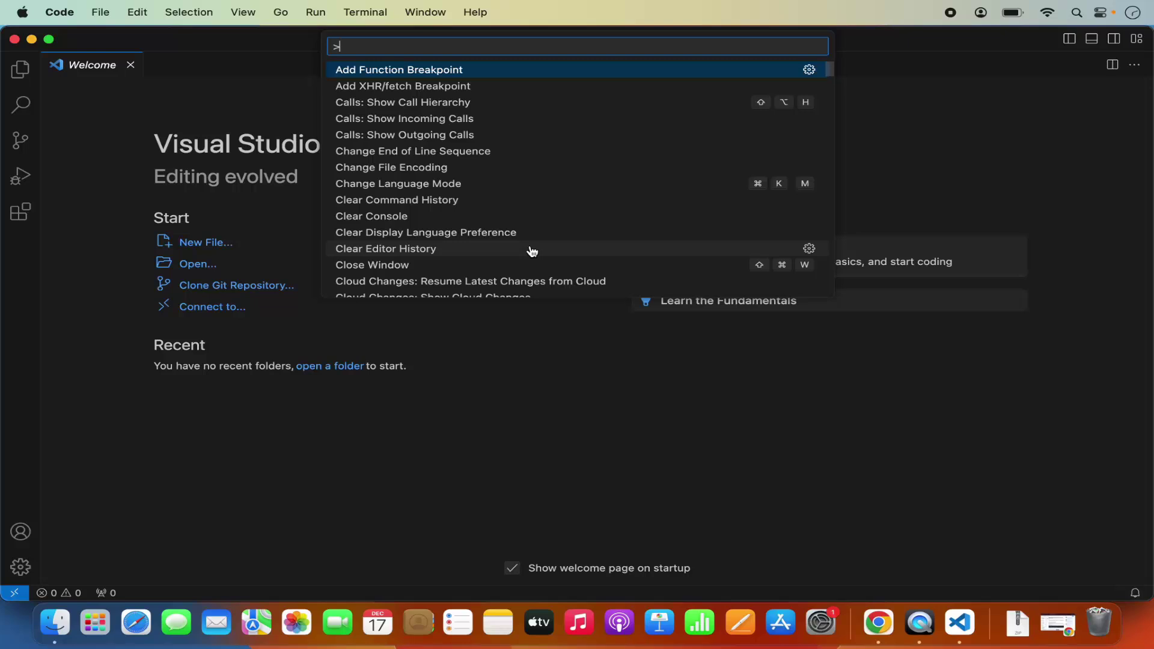
{"action": "type", "text": "shell"}
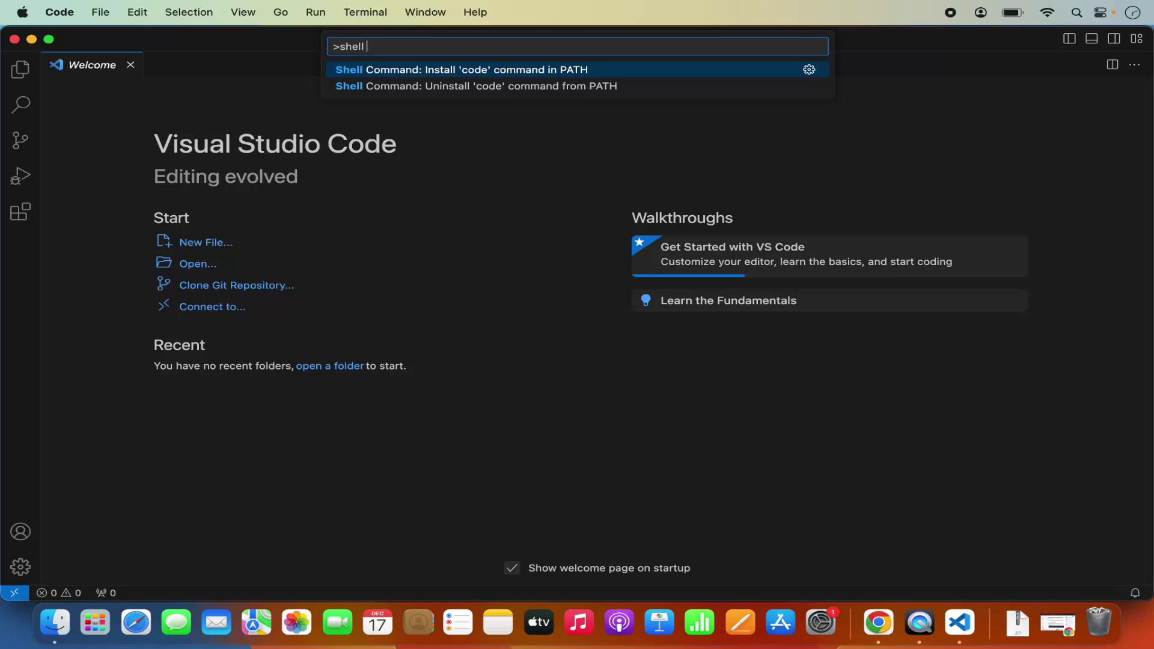
{"action": "type", "text": " co"}
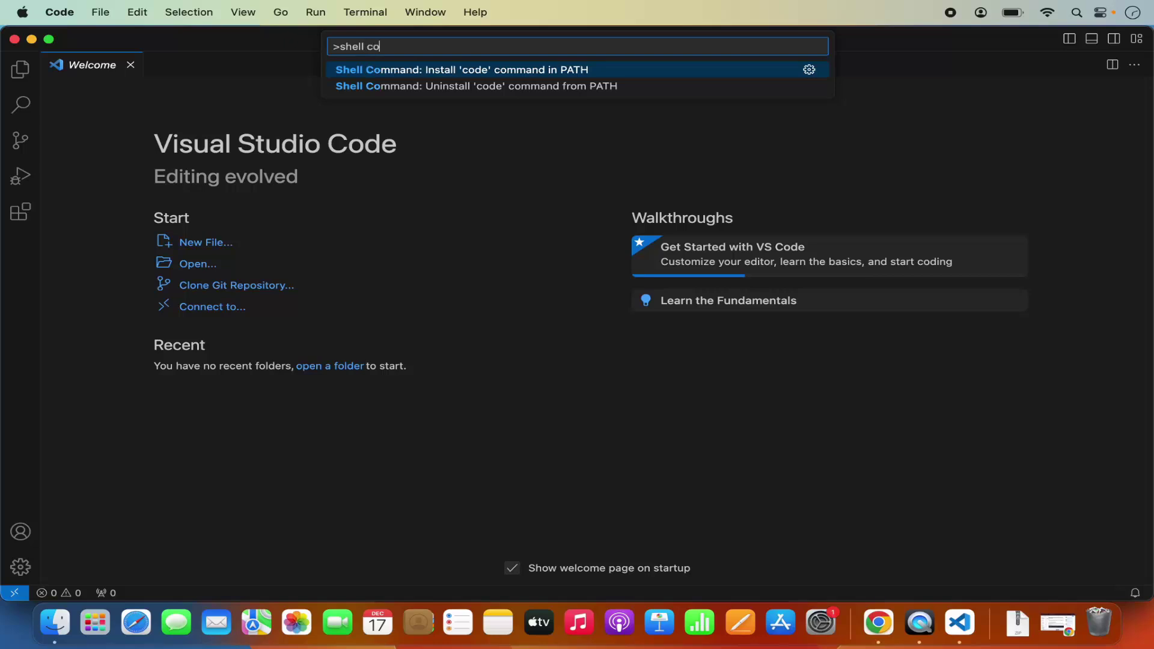
{"action": "type", "text": "mmand"}
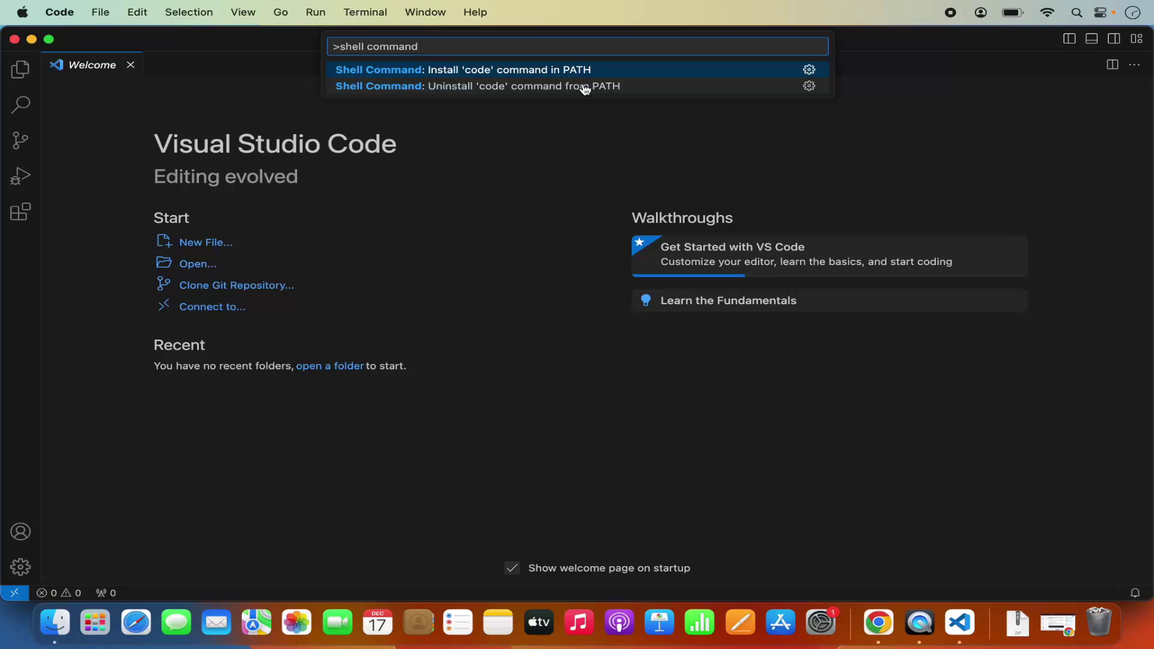
{"action": "left_click", "coordinate": [493, 87]}
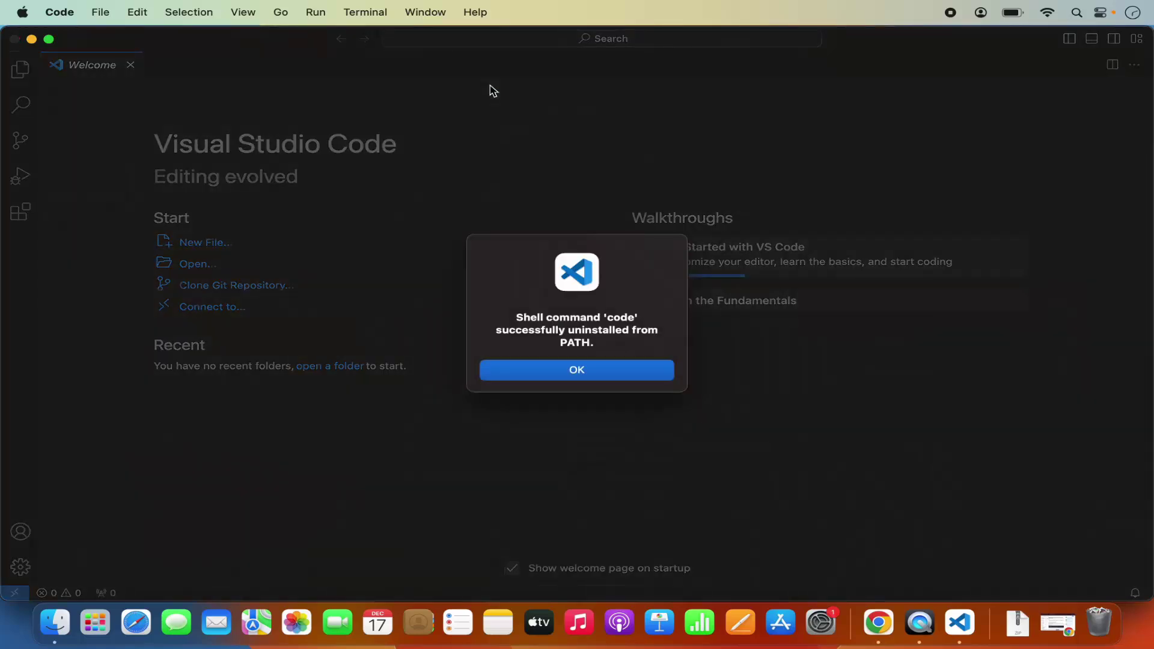
- Dismiss the uninstall message and install the 'code' shell command in PATH, authorizing it with the account password
{"action": "left_click", "coordinate": [550, 375]}
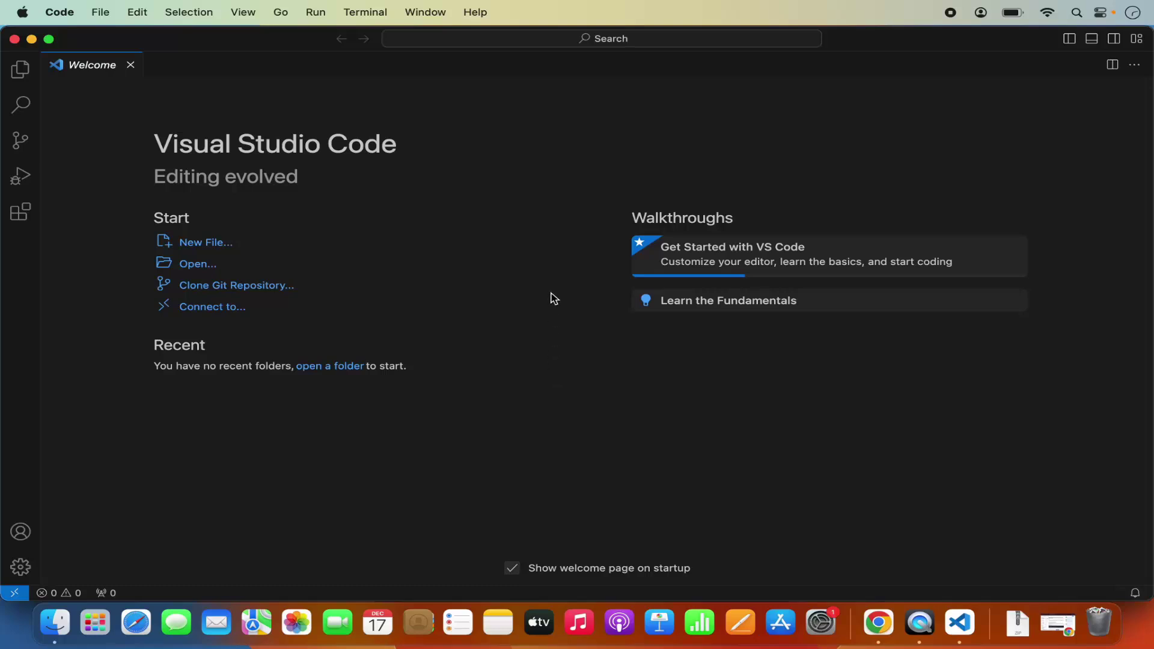
{"action": "key", "text": "super+shift+p"}
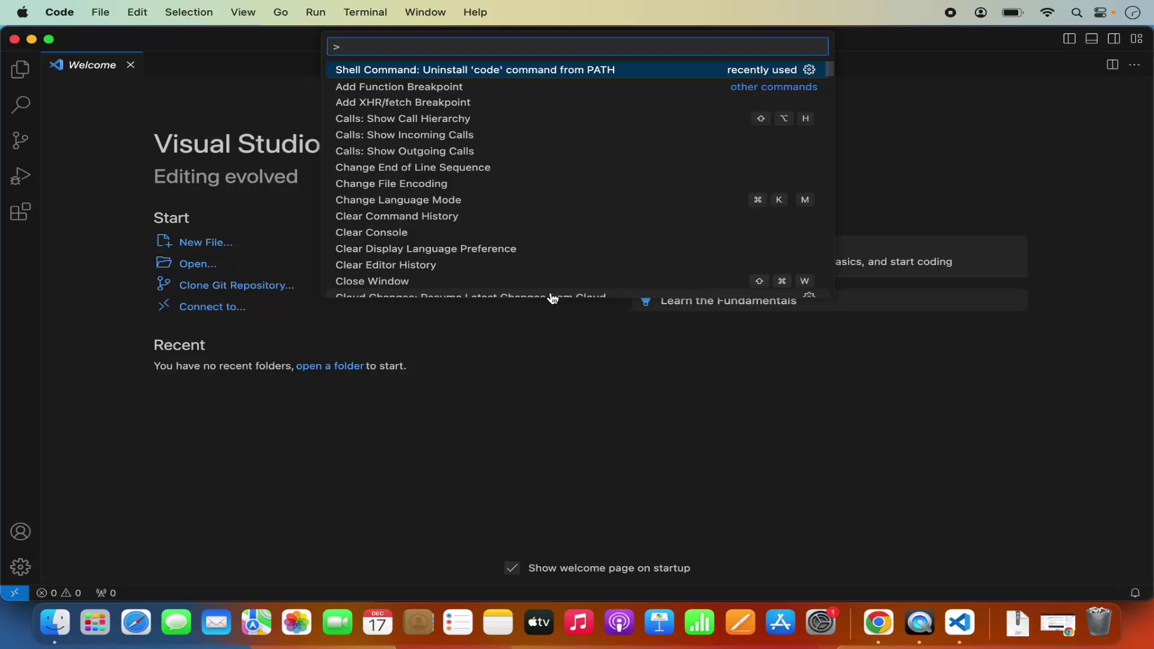
{"action": "type", "text": "she"}
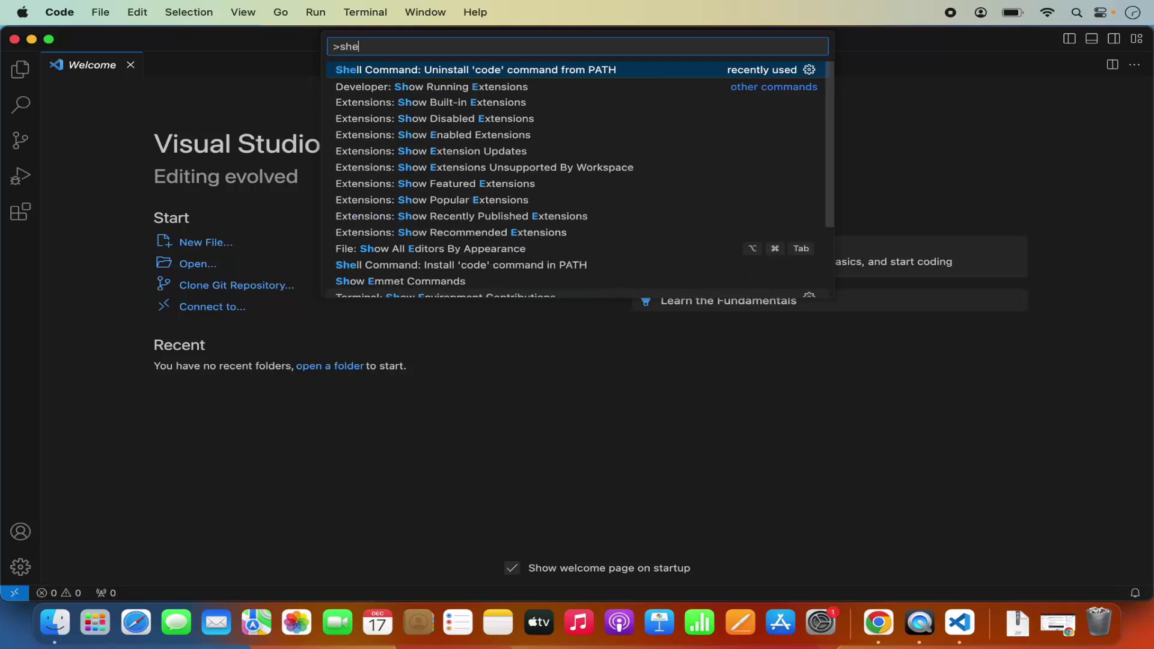
{"action": "type", "text": "ll command"}
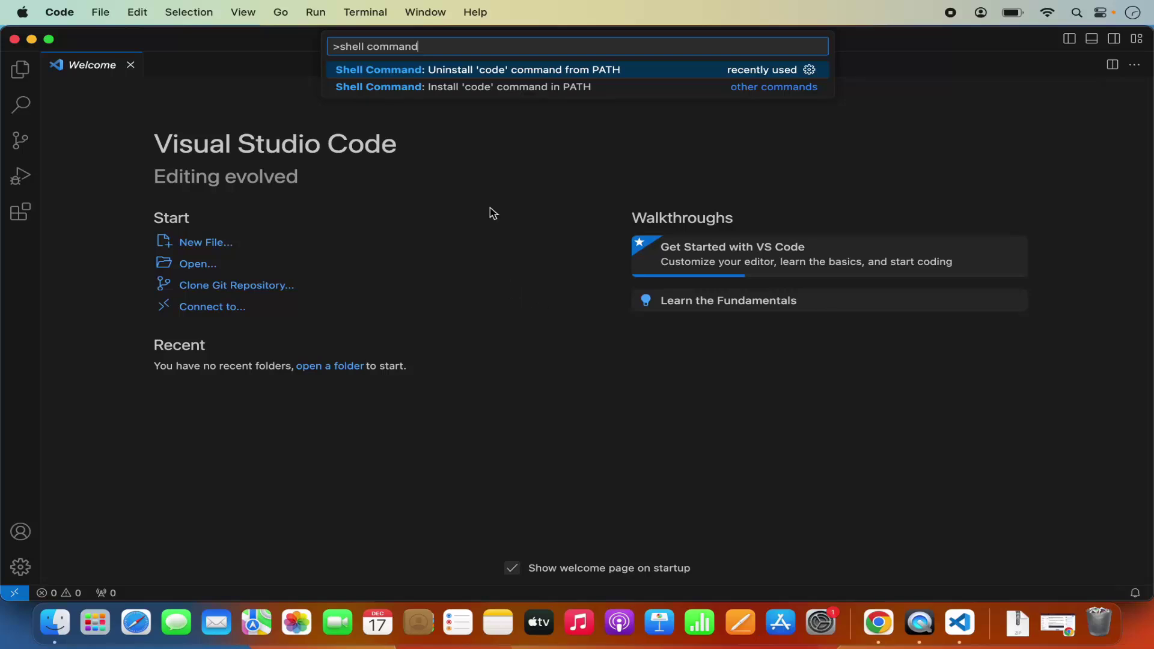
{"action": "left_click", "coordinate": [493, 89]}
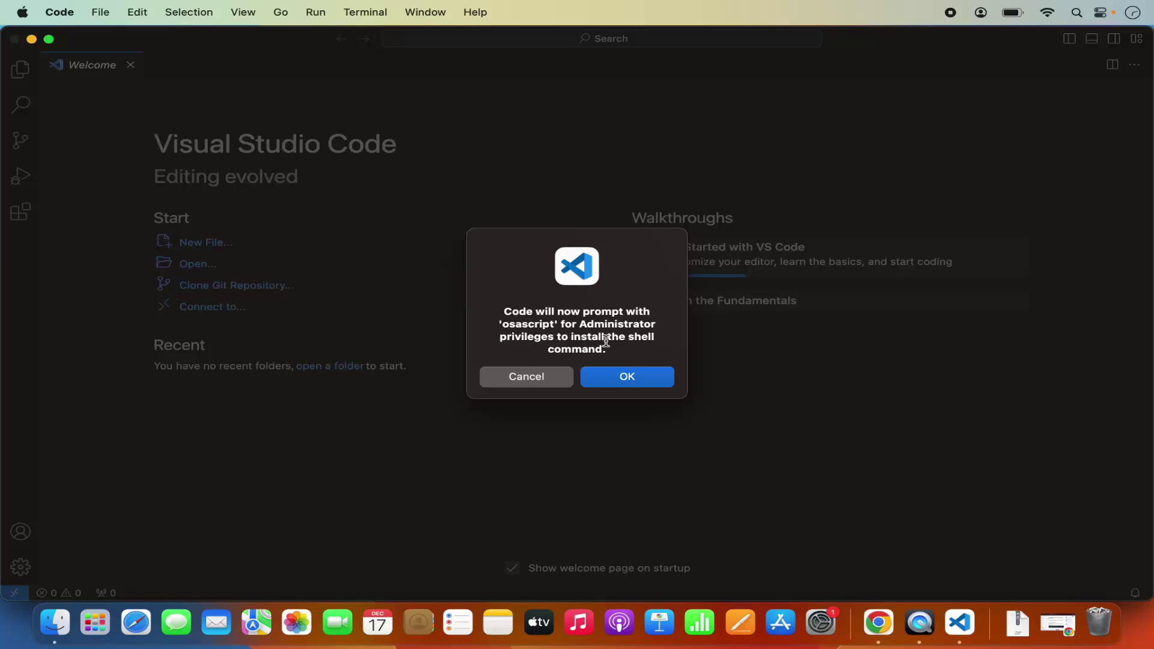
{"action": "left_click", "coordinate": [619, 379]}
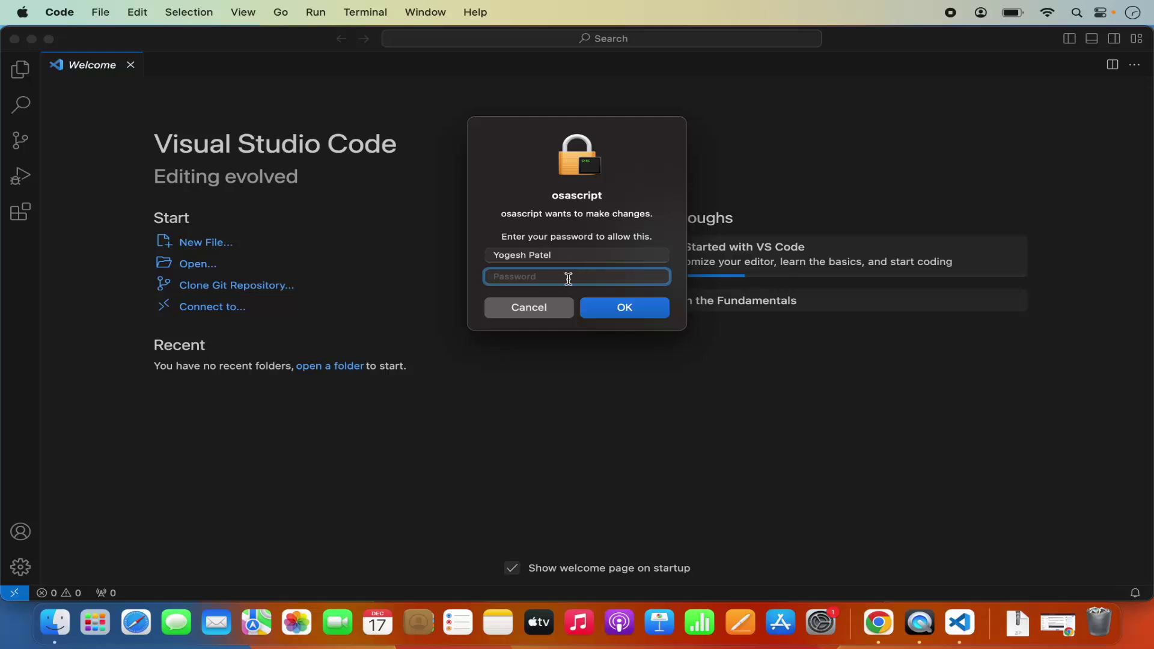
{"action": "type", "text": "••••••"}
{"action": "left_click", "coordinate": [600, 305]}
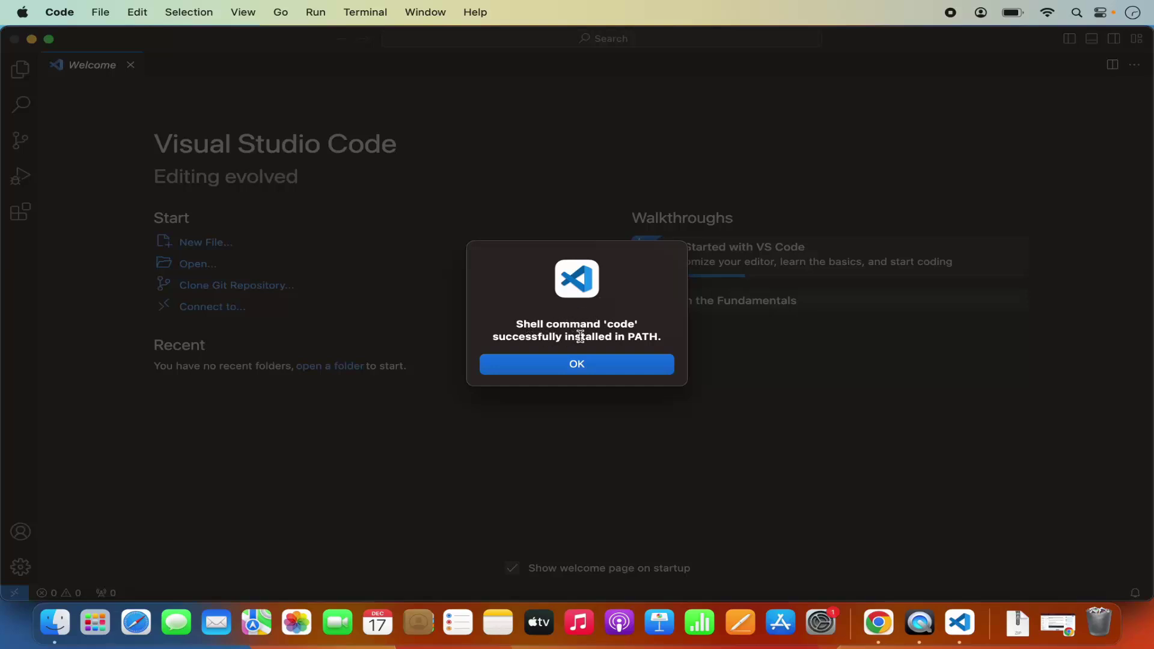
{"action": "left_click", "coordinate": [606, 368]}
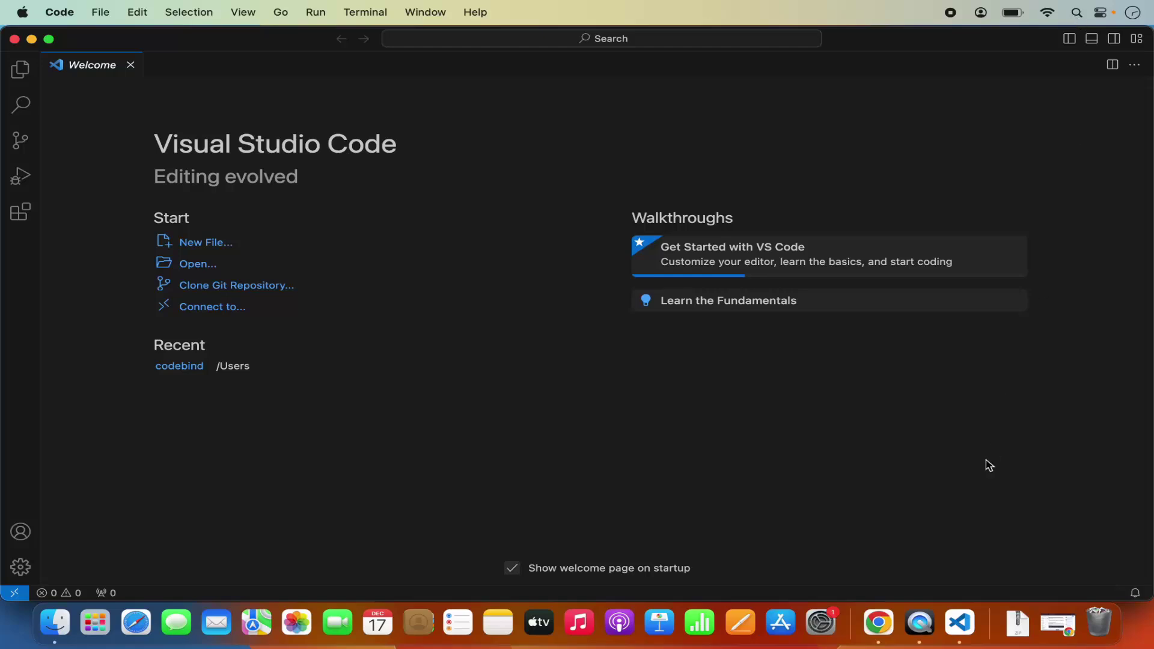
- Open Terminal through Spotlight, run "code" to test the command, and return to the Visual Studio Code window
{"action": "left_click", "coordinate": [1076, 13]}
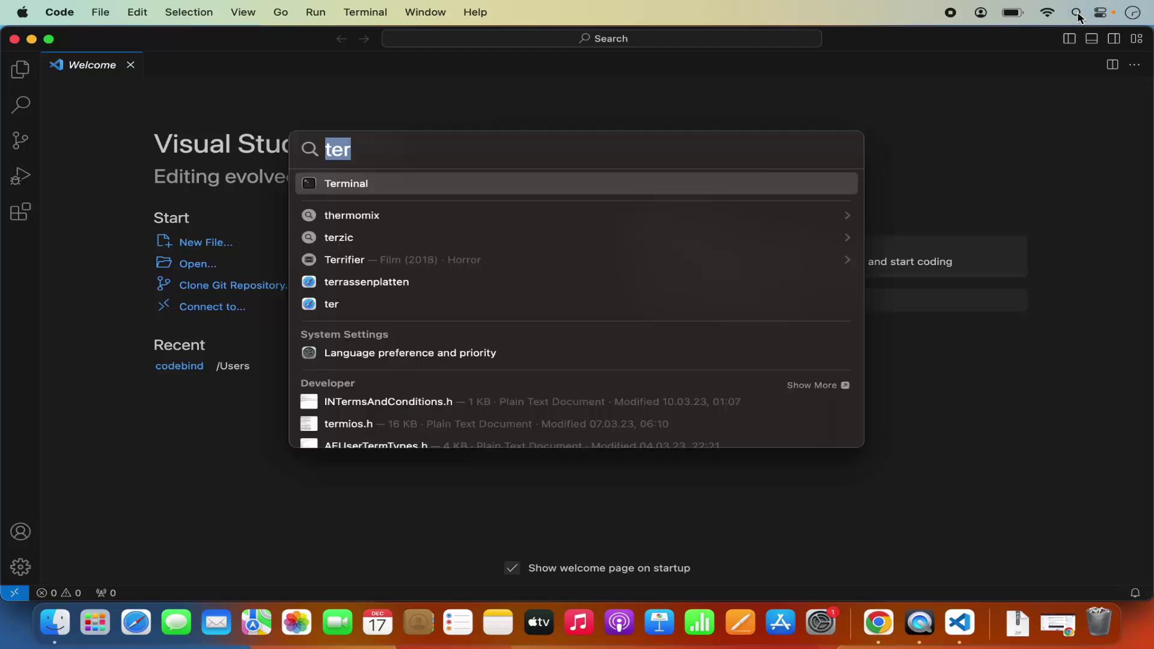
{"action": "left_click", "coordinate": [605, 187]}
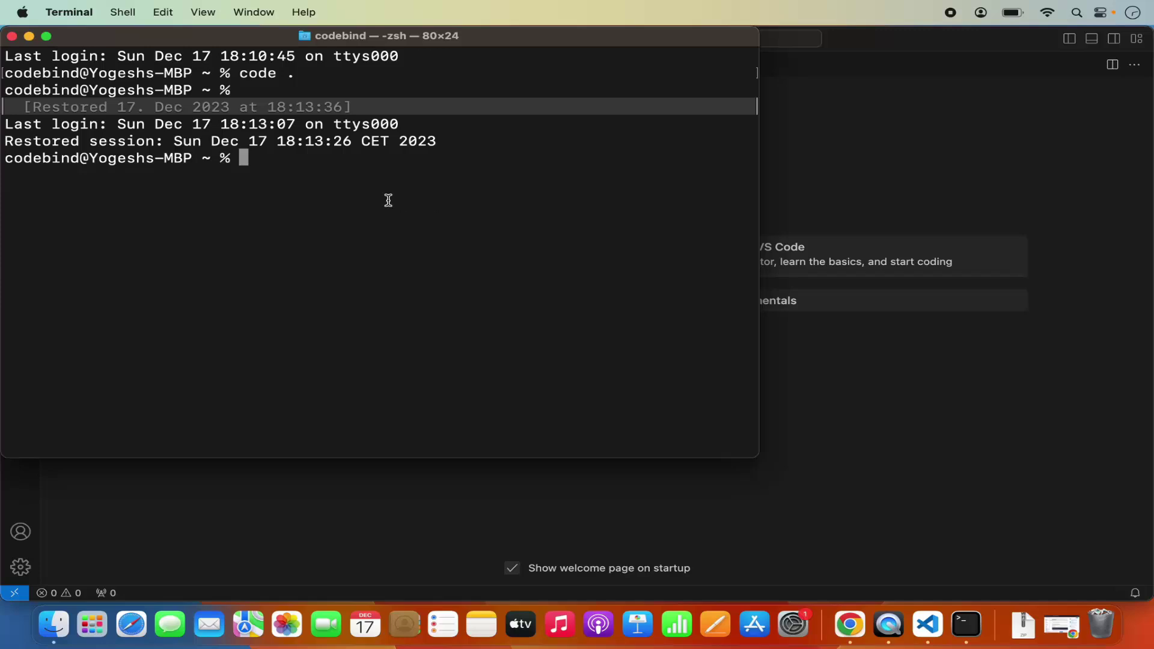
{"action": "type", "text": "code"}
{"action": "key", "text": "Return"}
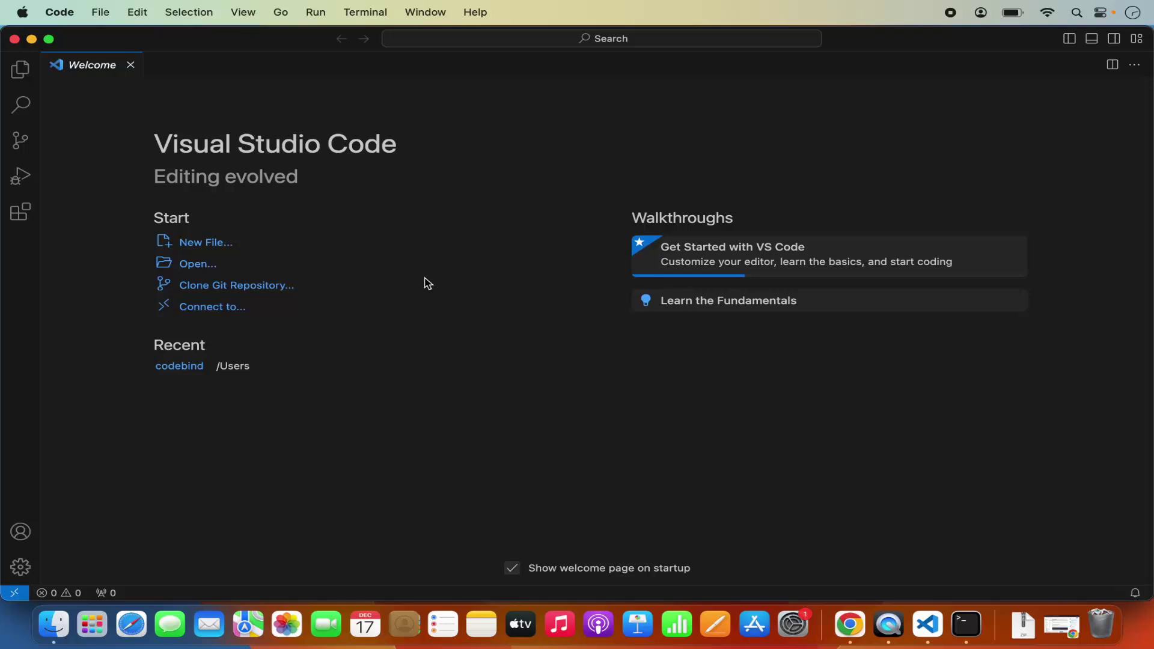
{"action": "left_click", "coordinate": [963, 625]}
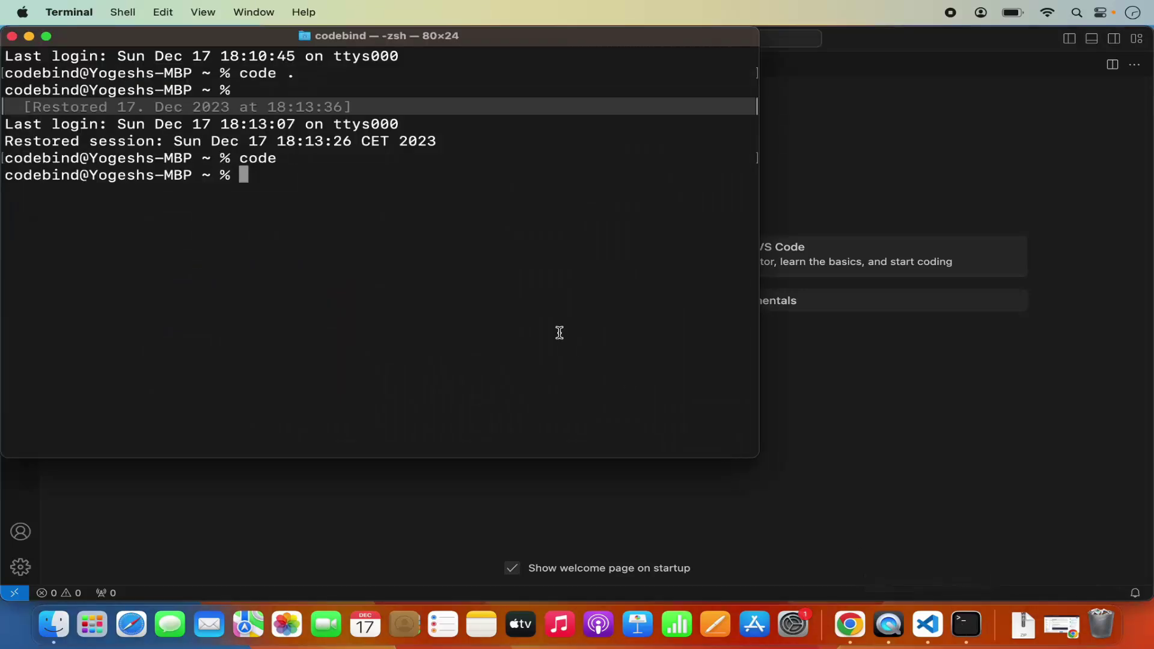
{"action": "left_click", "coordinate": [867, 198]}
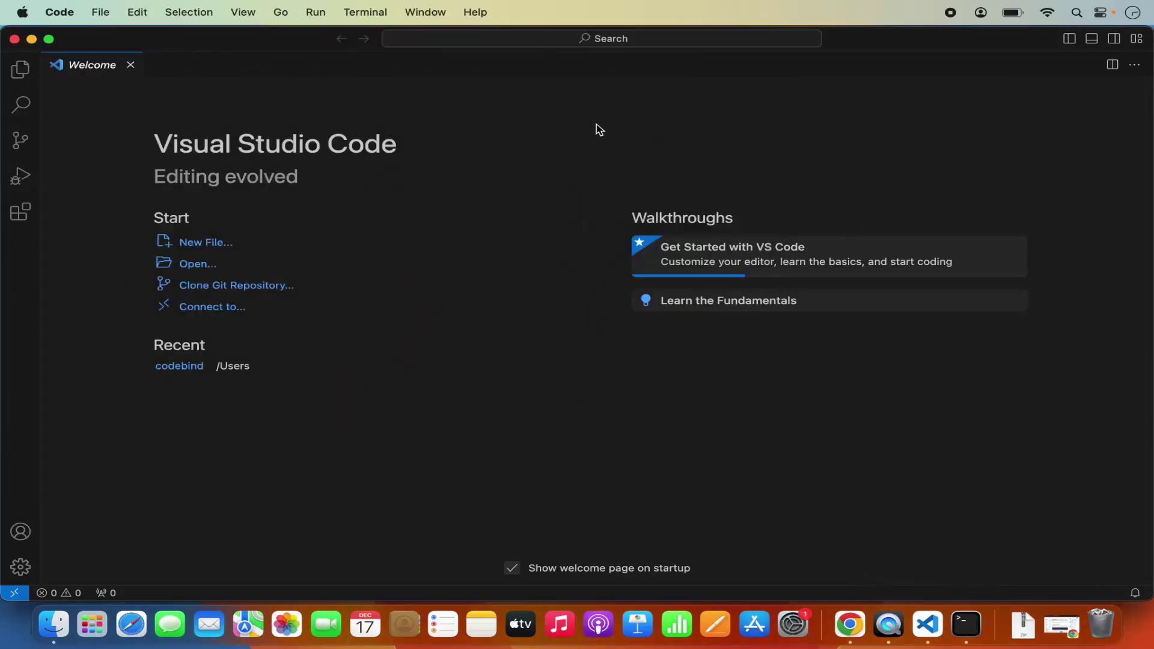
- Close the Visual Studio Code window and quit the application
{"action": "left_click", "coordinate": [14, 40]}
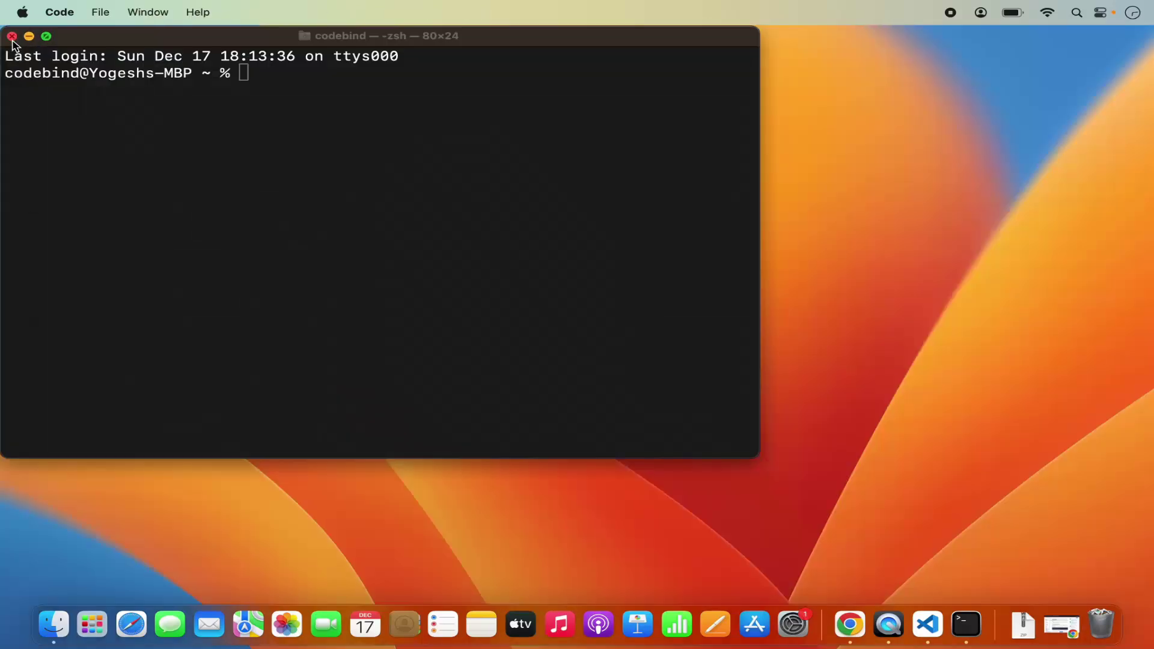
{"action": "right_click", "coordinate": [927, 625]}
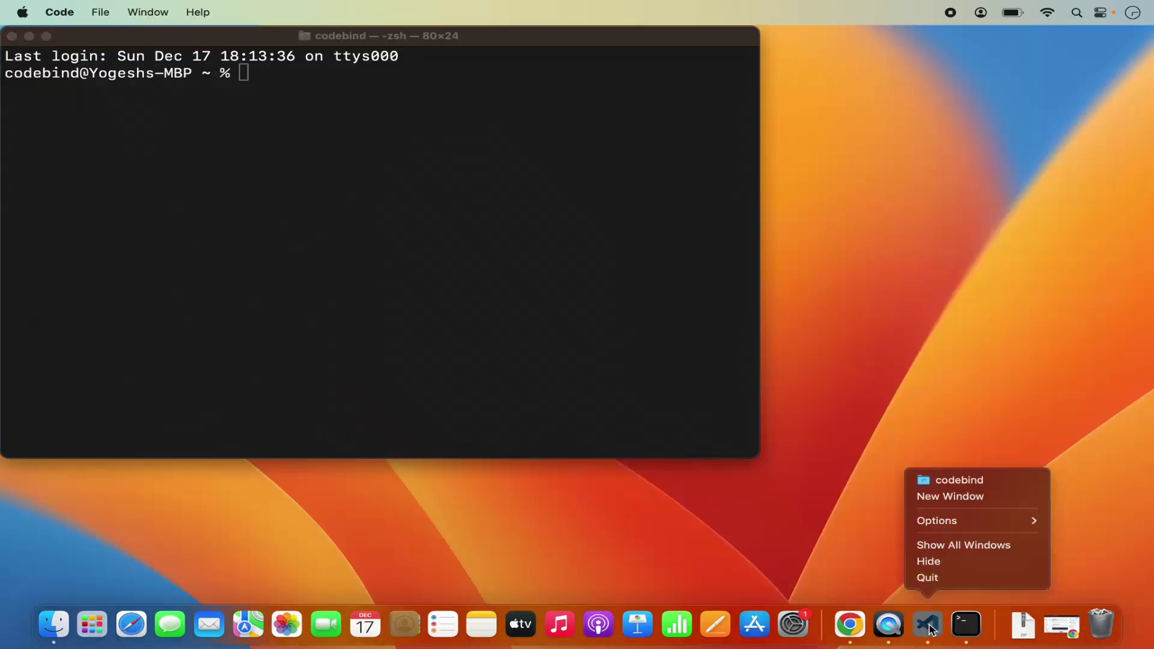
{"action": "left_click", "coordinate": [927, 574]}
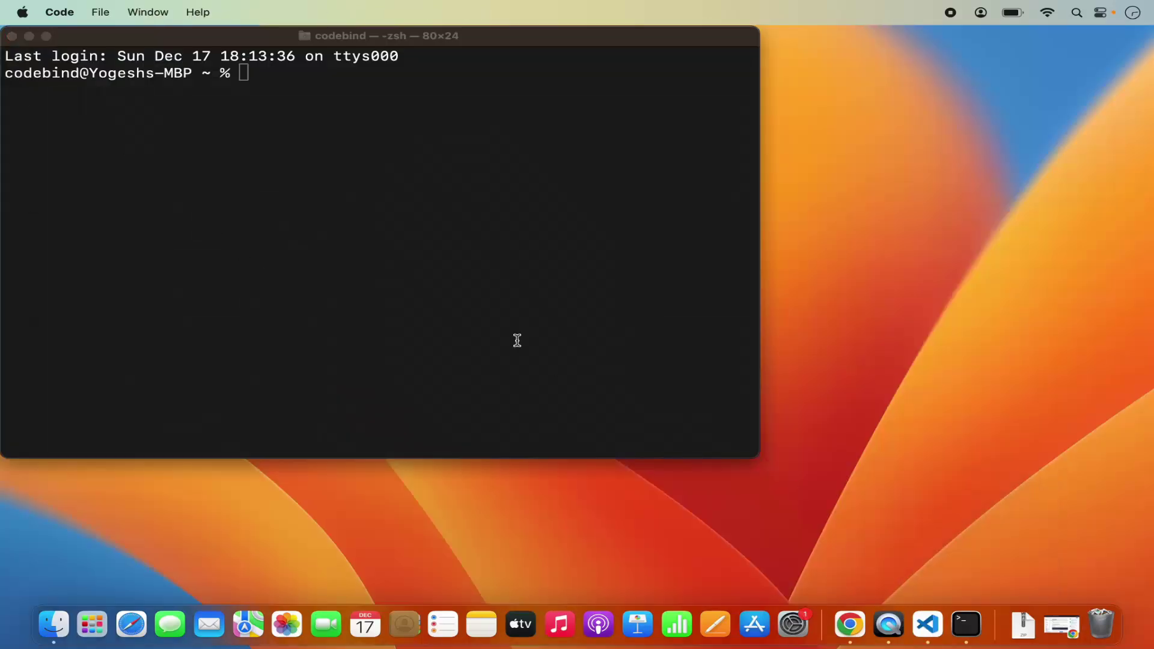
- In an enlarged Terminal window, change to the Documents folder and list its contents with "ls"
{"action": "double_click", "coordinate": [480, 42]}
{"action": "type", "text": "c"}
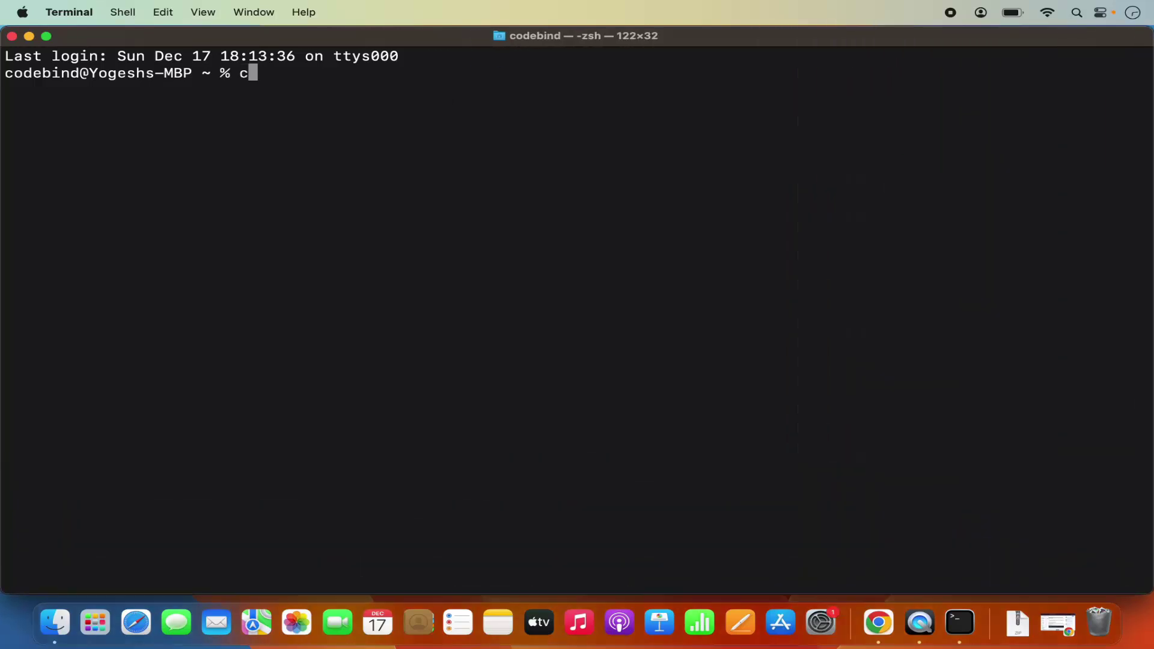
{"action": "type", "text": "d Doc"}
{"action": "key", "text": "Tab"}
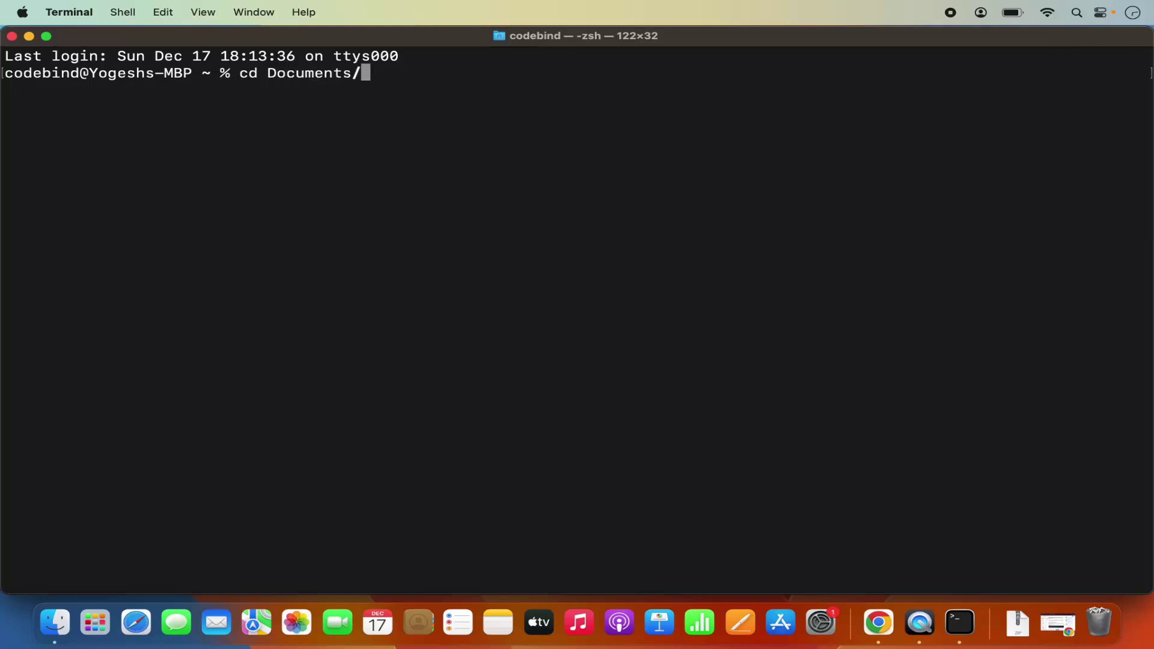
{"action": "key", "text": "Return"}
{"action": "type", "text": "ls"}
{"action": "key", "text": "Return"}
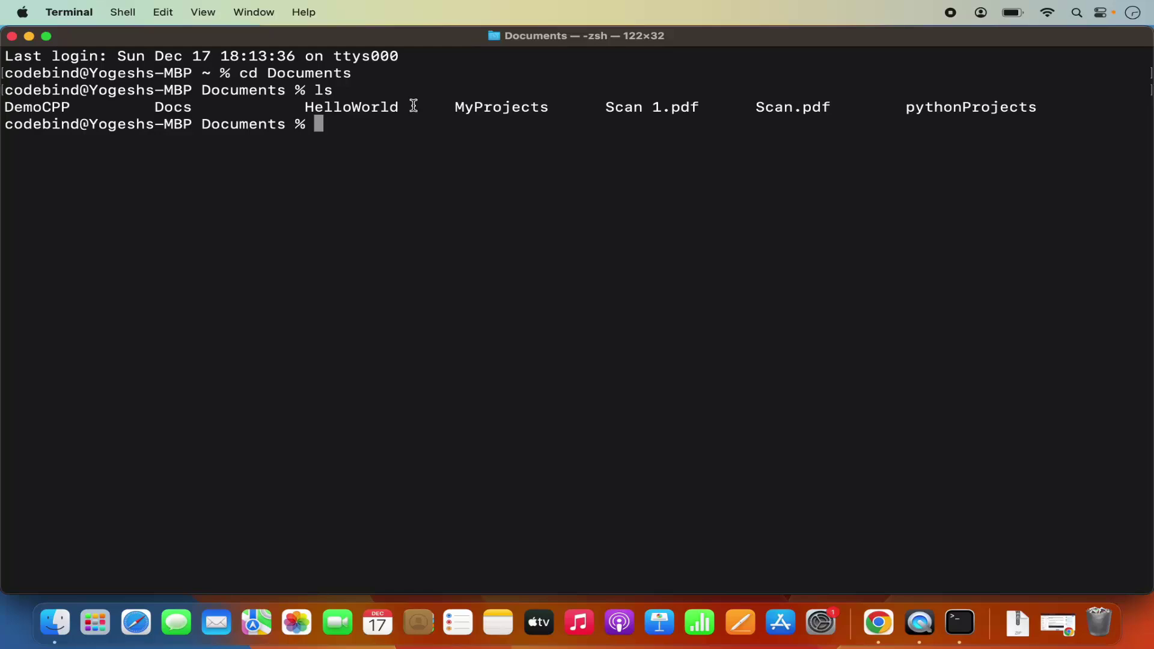
- Change to the MyProjects folder and open it in Visual Studio Code with "code ."
{"action": "double_click", "coordinate": [466, 106]}
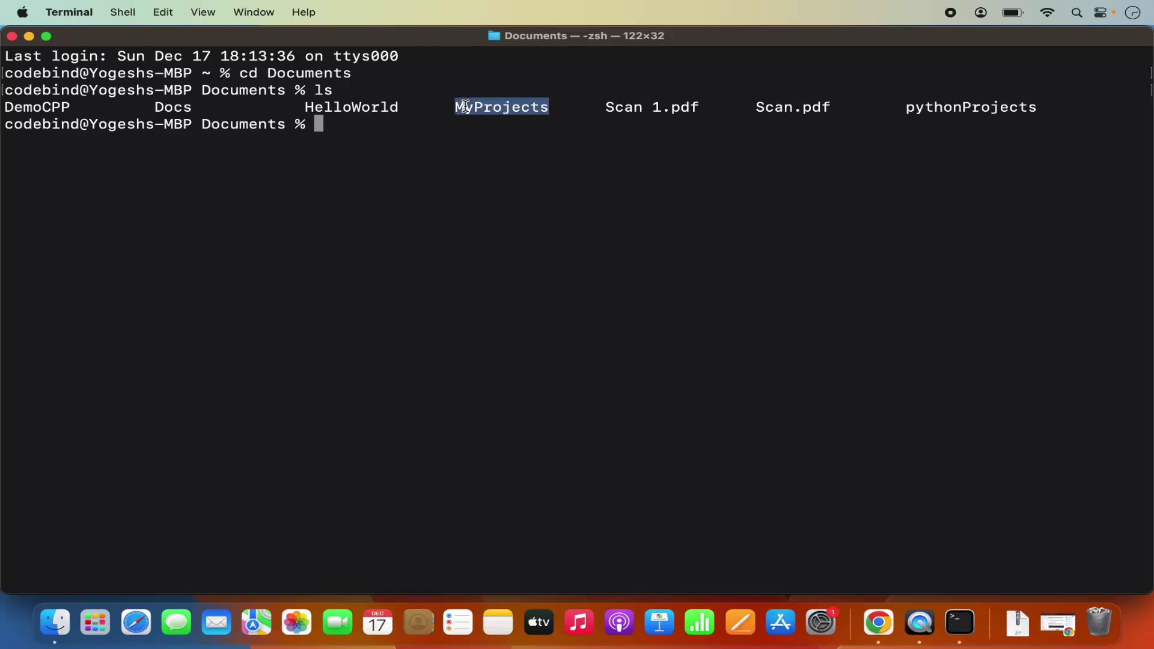
{"action": "left_click", "coordinate": [392, 140]}
{"action": "type", "text": "cd My"}
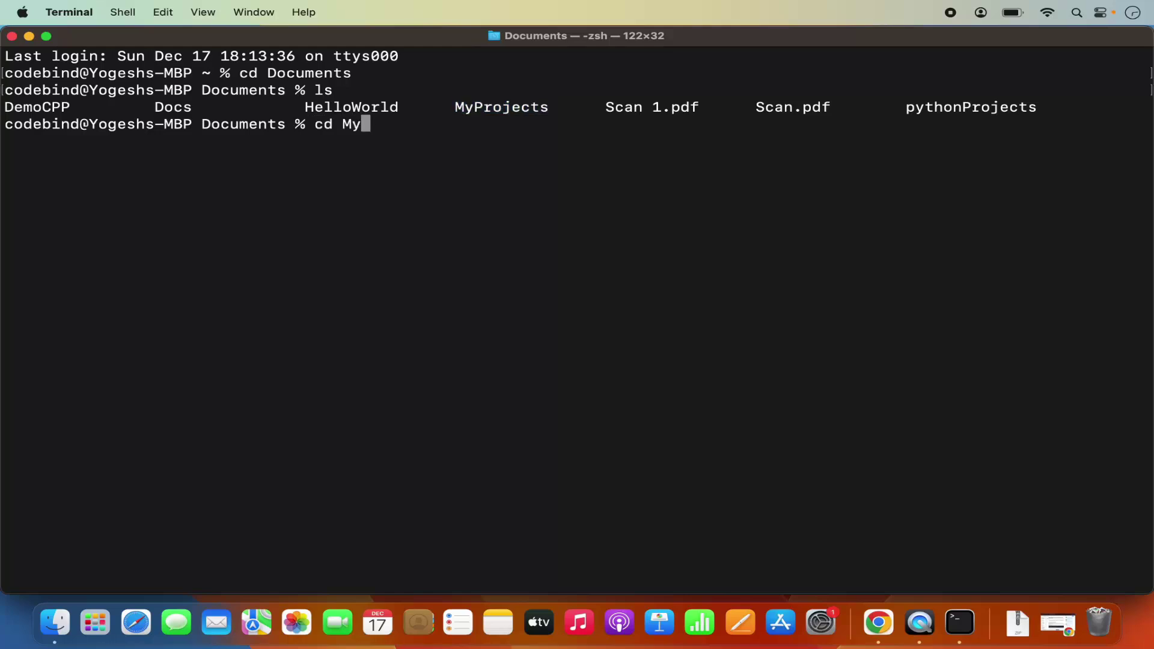
{"action": "key", "text": "Tab"}
{"action": "key", "text": "Return"}
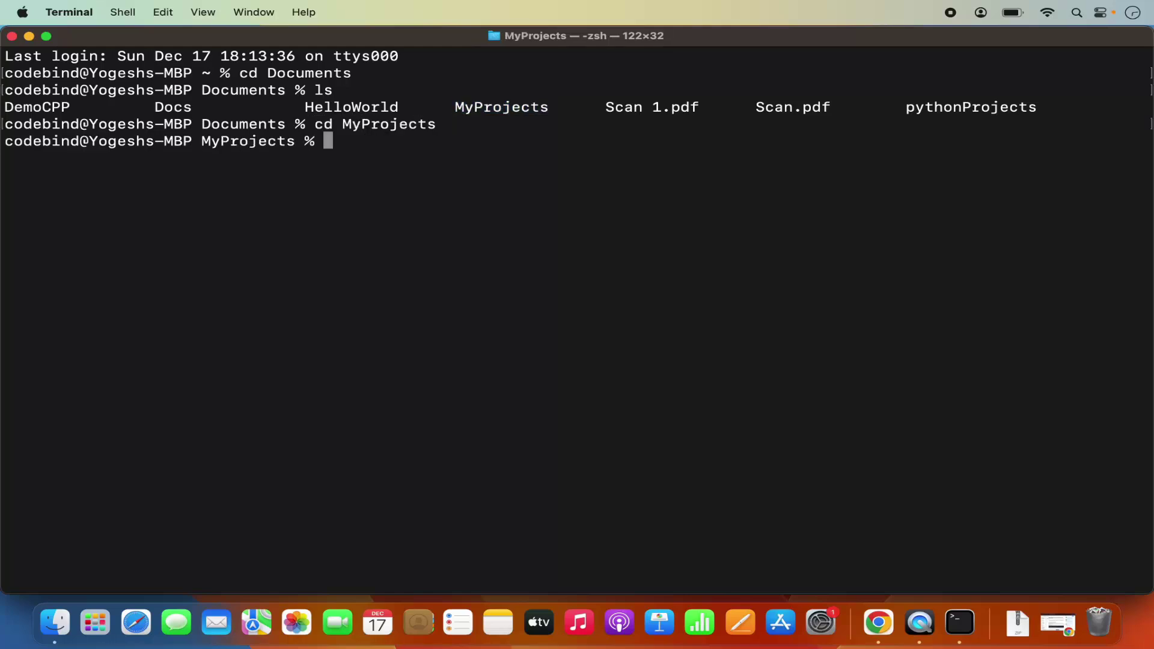
{"action": "type", "text": "code ."}
{"action": "double_click", "coordinate": [367, 125]}
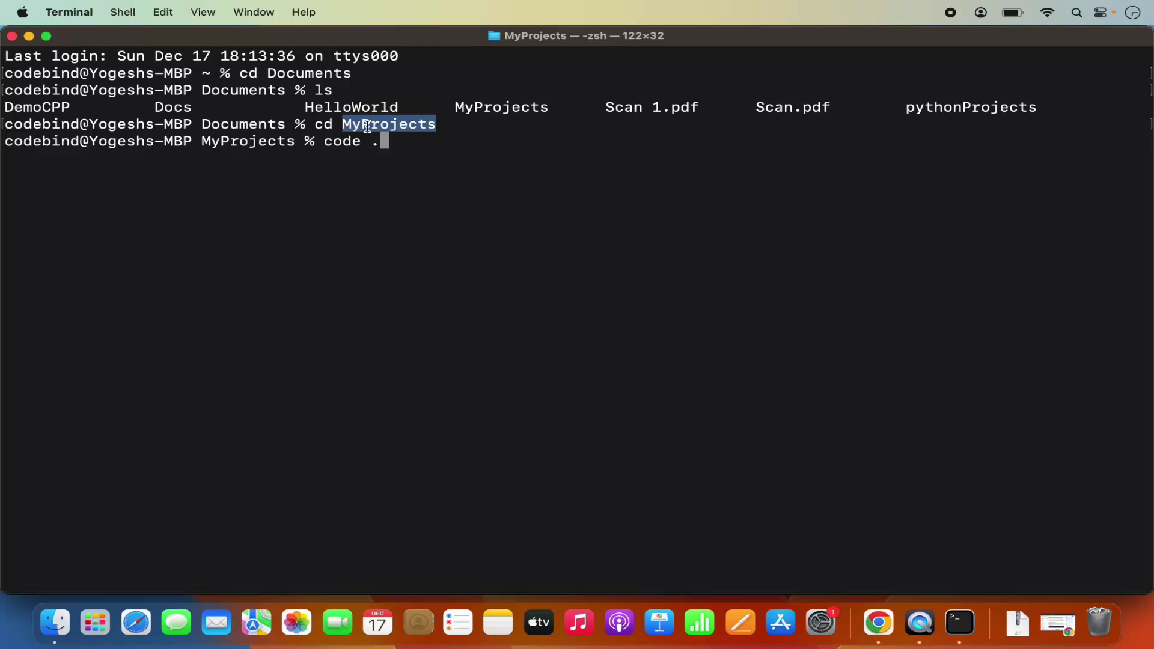
{"action": "key", "text": "Return"}
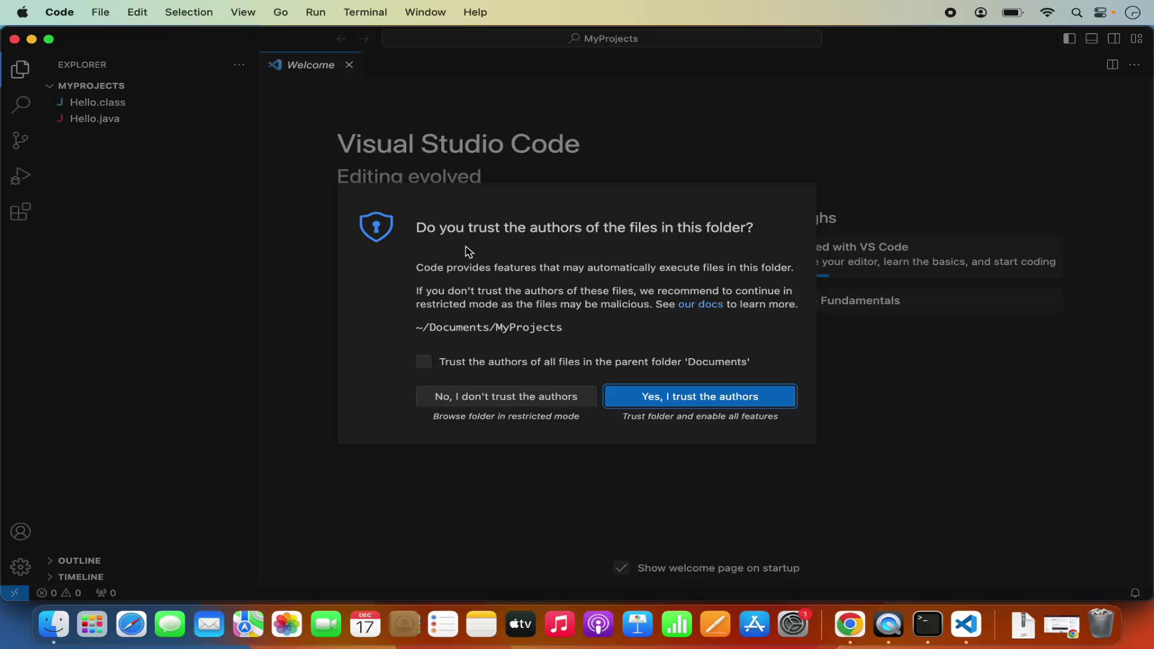
- Trust the authors of MyProjects and of all files in the parent folder 'Documents', and open Hello.java
{"action": "left_click", "coordinate": [423, 363]}
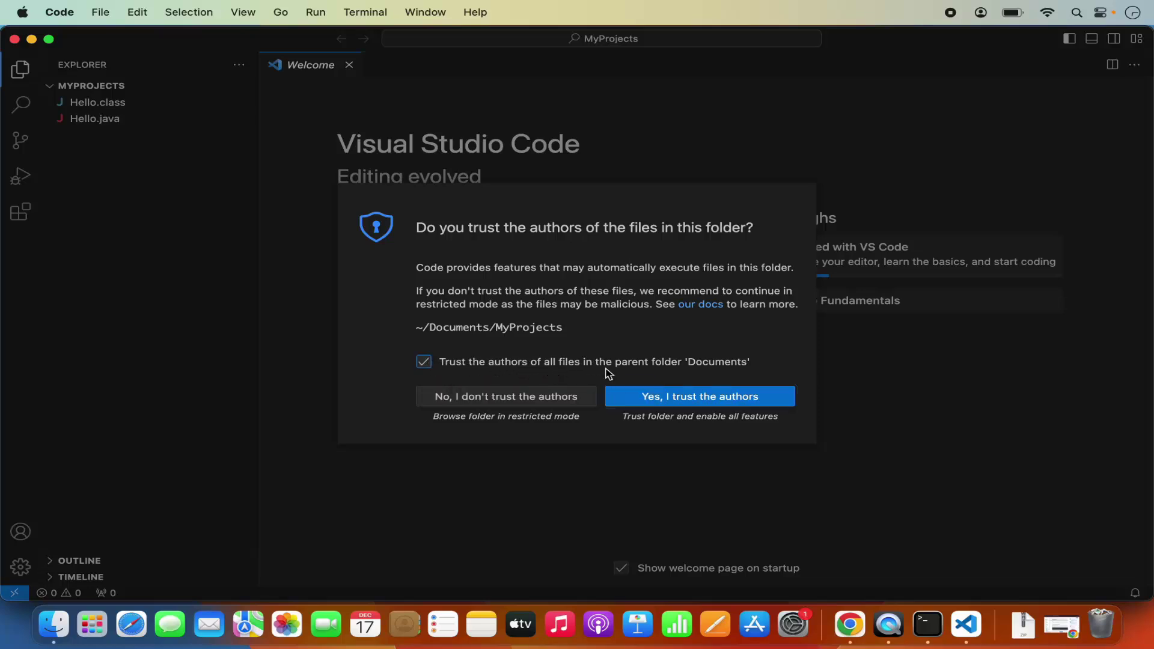
{"action": "left_click", "coordinate": [679, 401]}
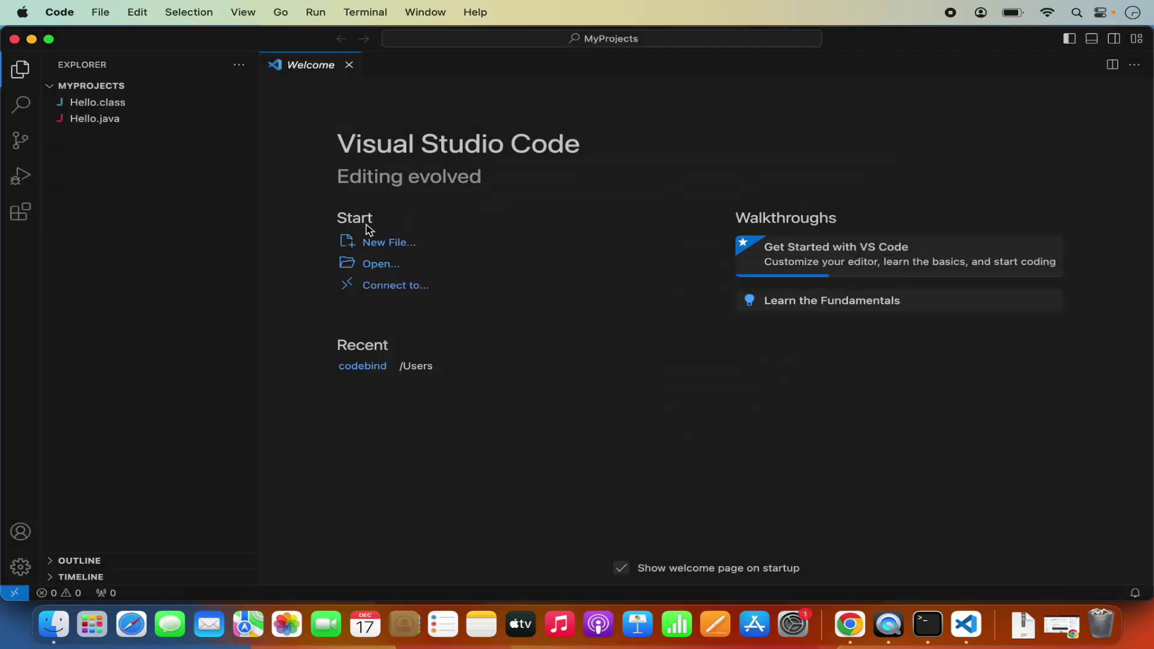
{"action": "left_click", "coordinate": [113, 120]}
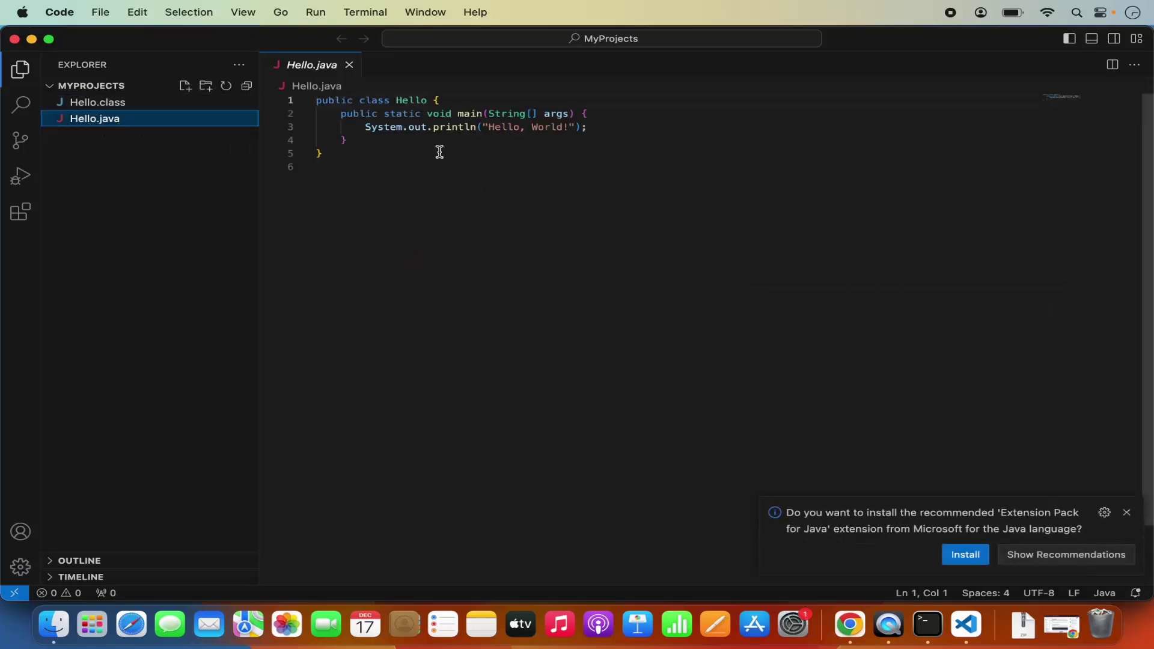
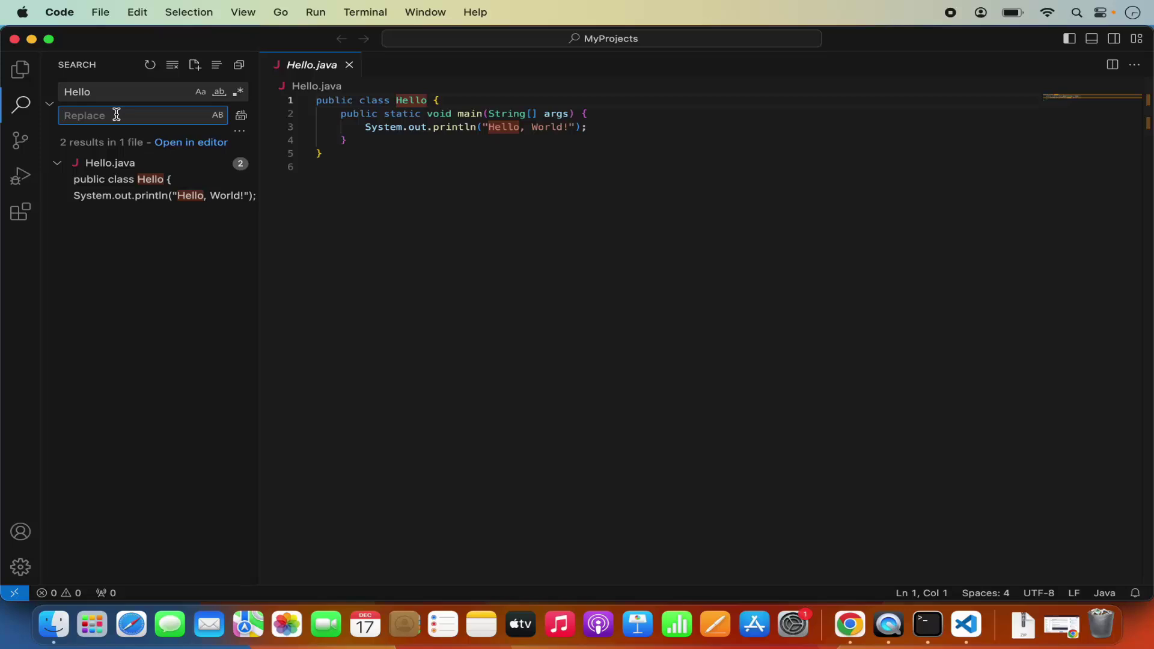
- Examine the replace field and the files to include and exclude fields of the workspace search for "Hello"
{"action": "left_click", "coordinate": [50, 104]}
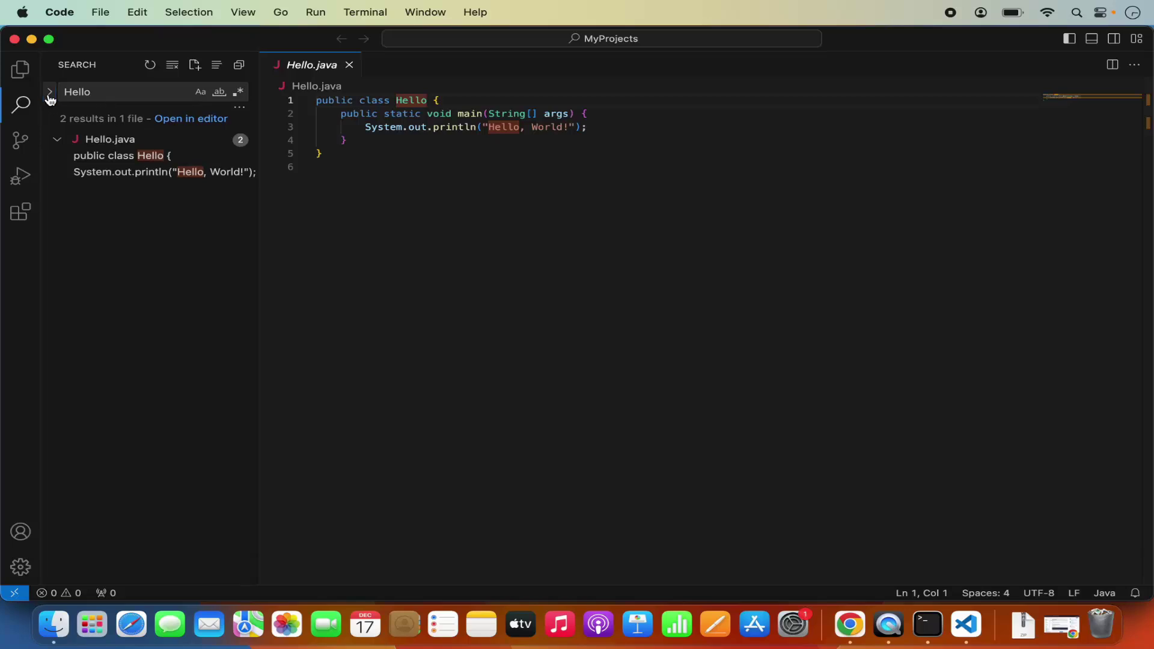
{"action": "left_click", "coordinate": [51, 101]}
{"action": "left_click", "coordinate": [243, 135]}
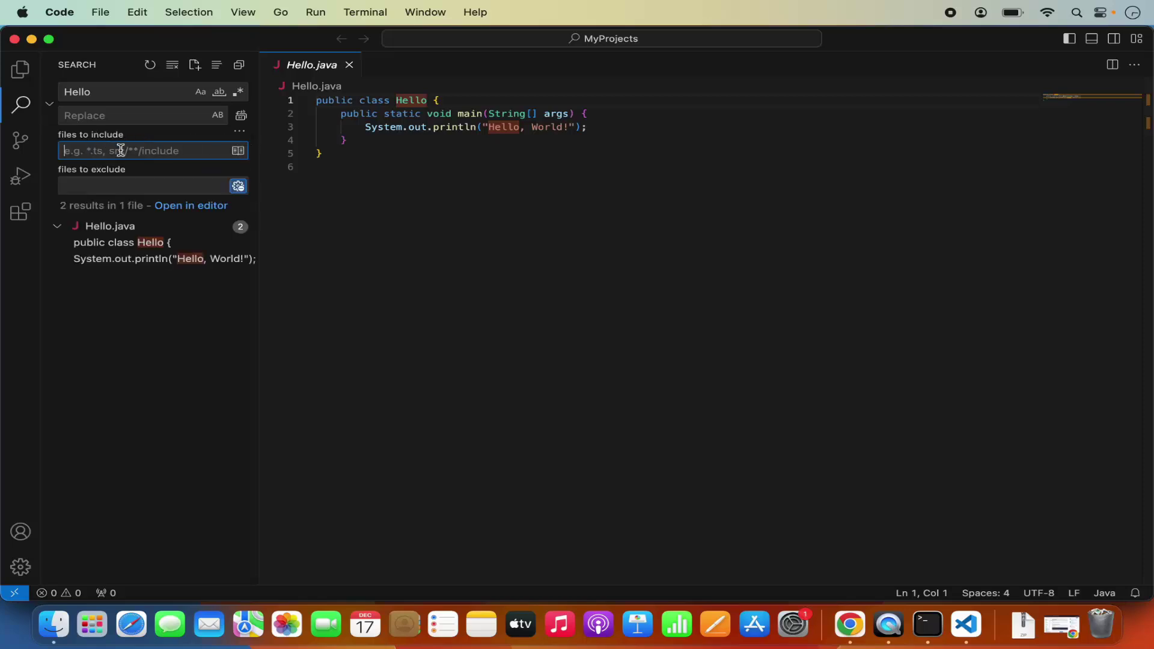
{"action": "left_click", "coordinate": [125, 187]}
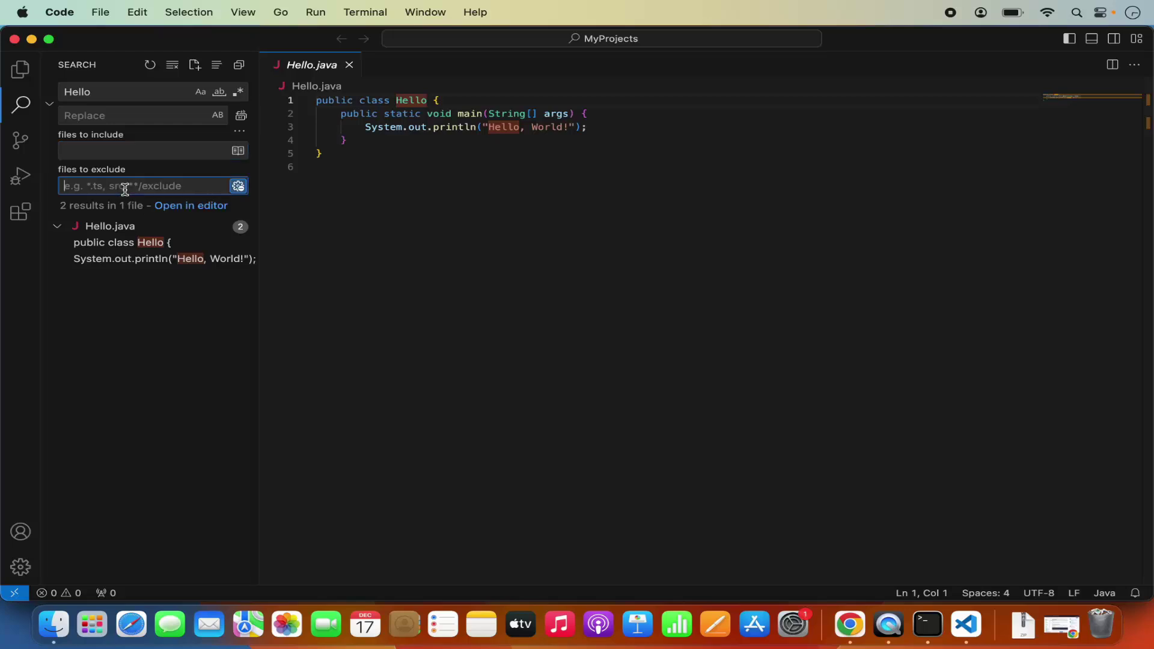
{"action": "left_click", "coordinate": [112, 148]}
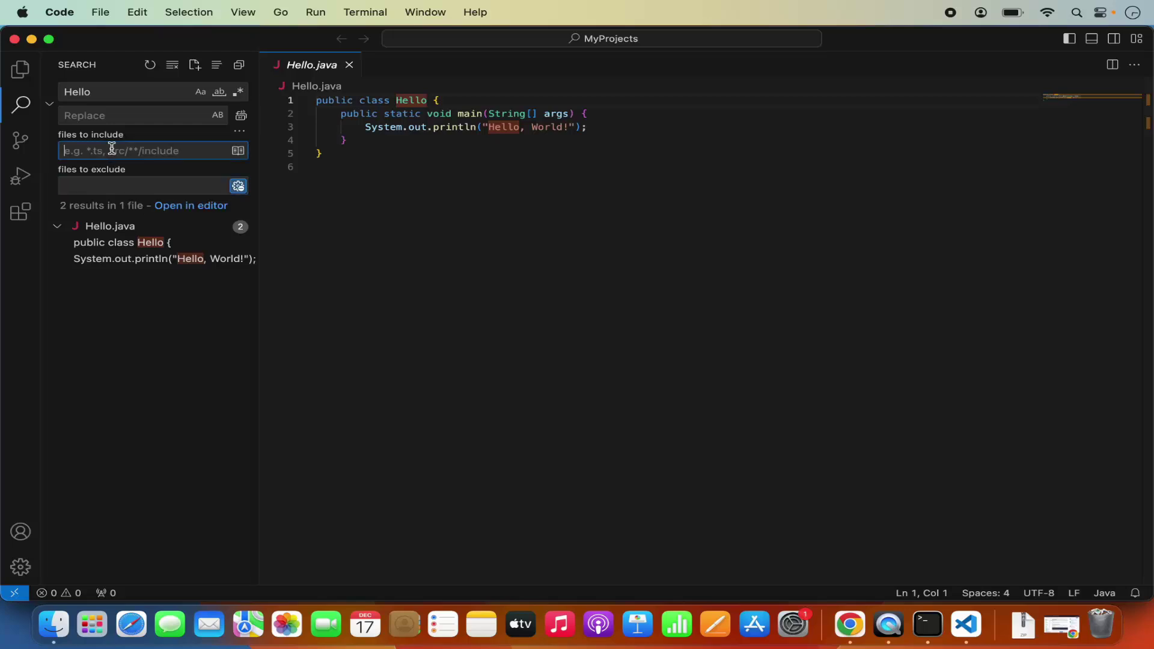
- Look through the Source Control, Run and Debug, and Extensions views
{"action": "left_click", "coordinate": [21, 151]}
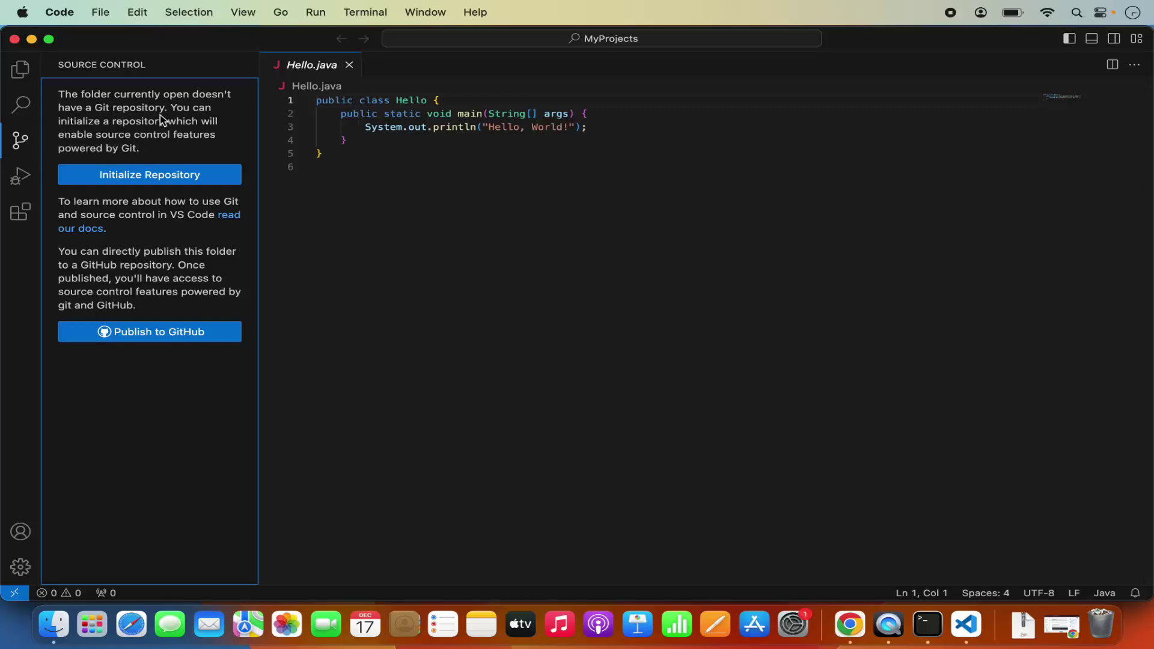
{"action": "left_click", "coordinate": [25, 178]}
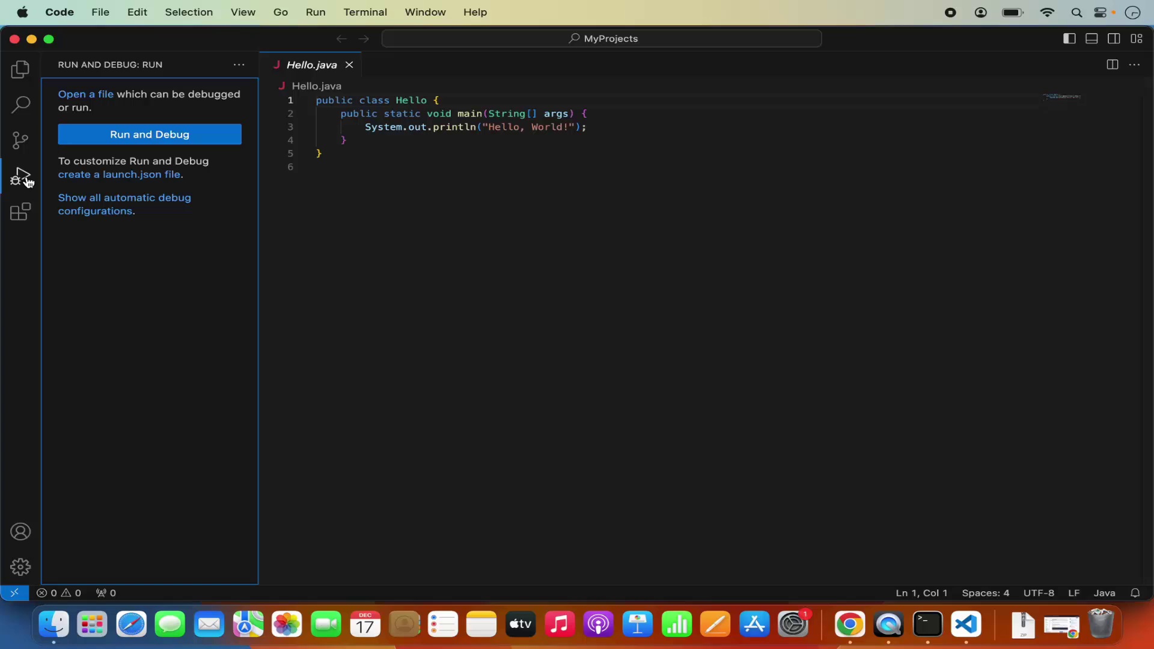
{"action": "left_click", "coordinate": [21, 213]}
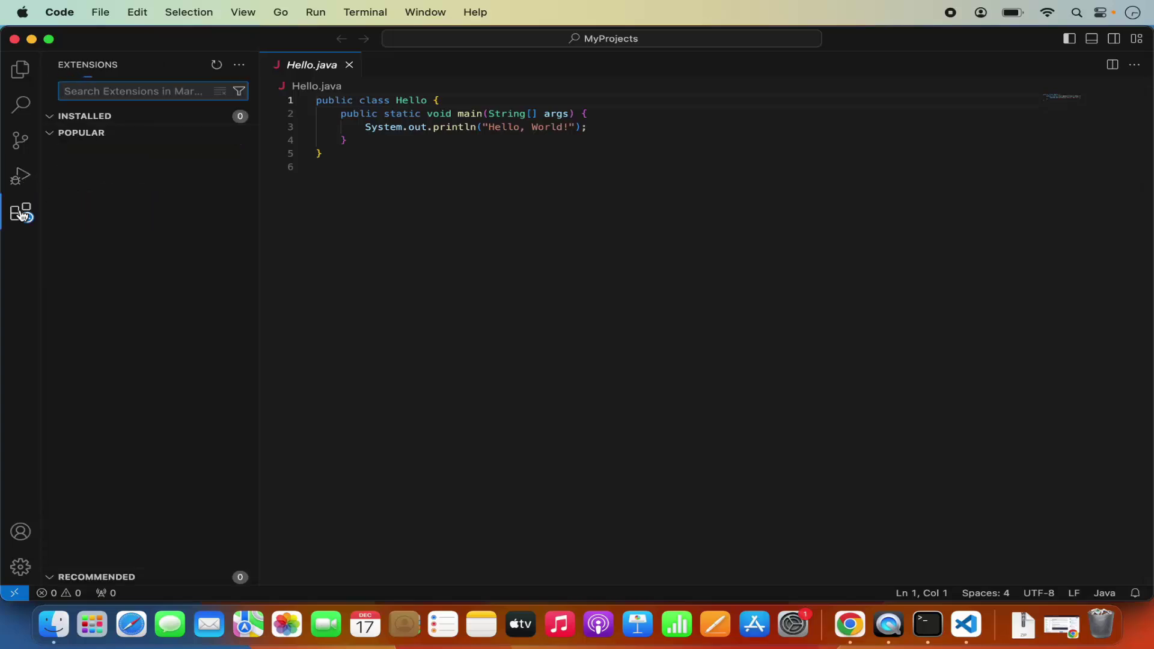
- Examine the details of the Python and C/C++ extensions and browse the rest of the popular extensions
{"action": "left_click", "coordinate": [48, 147]}
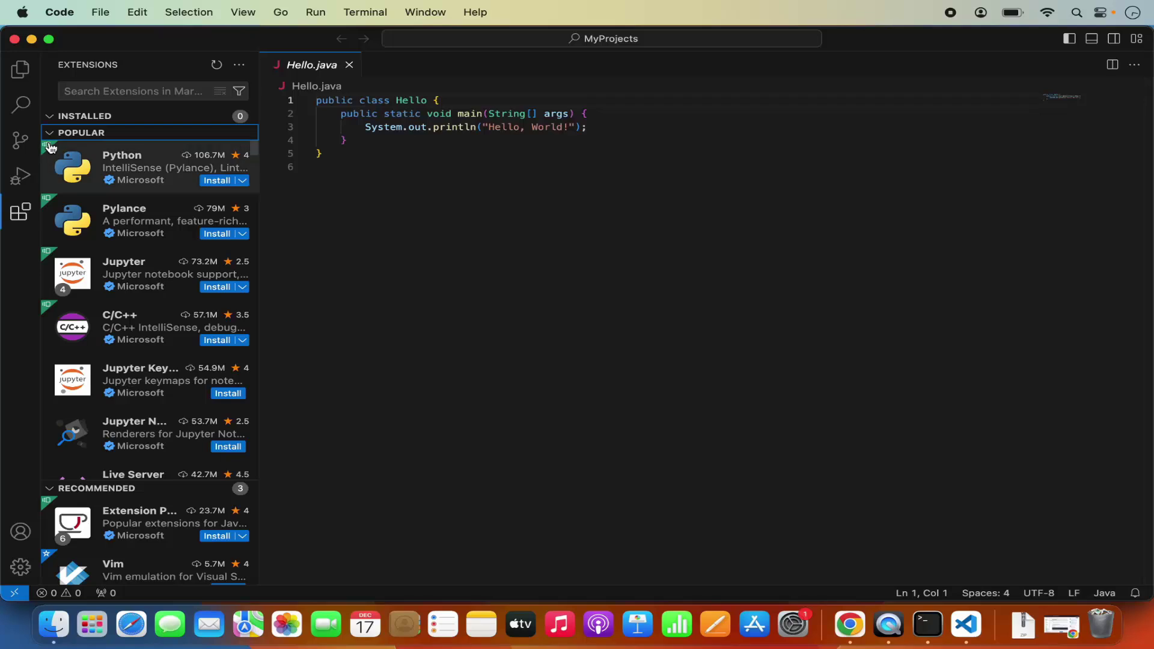
{"action": "mouse_move", "coordinate": [103, 159]}
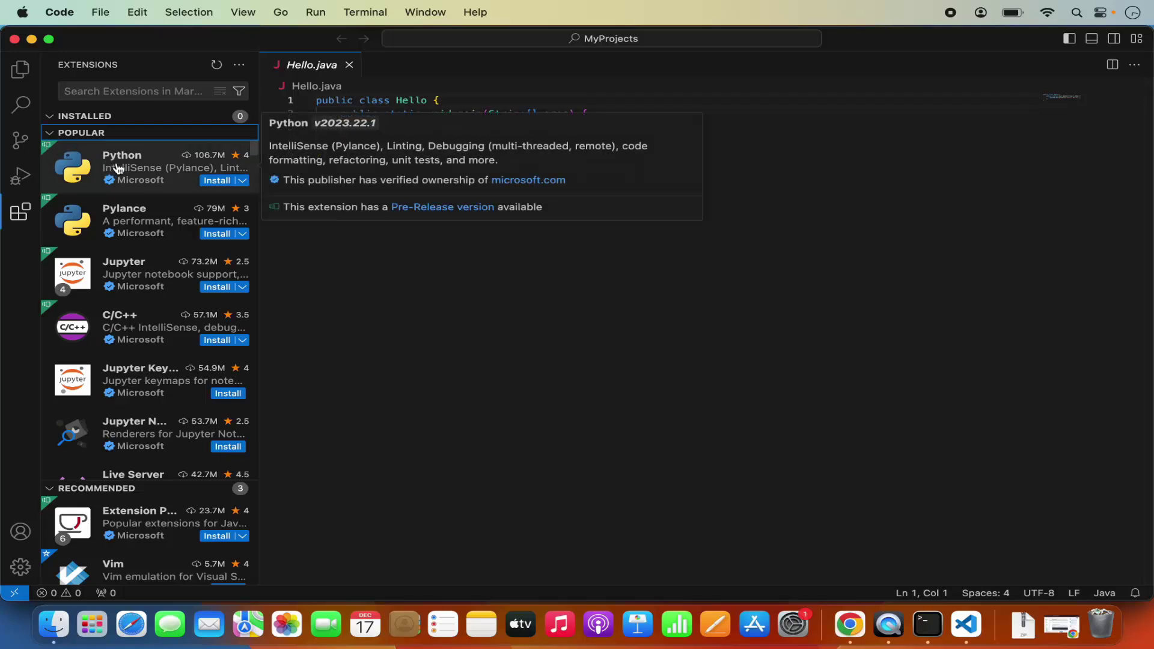
{"action": "left_click", "coordinate": [122, 168]}
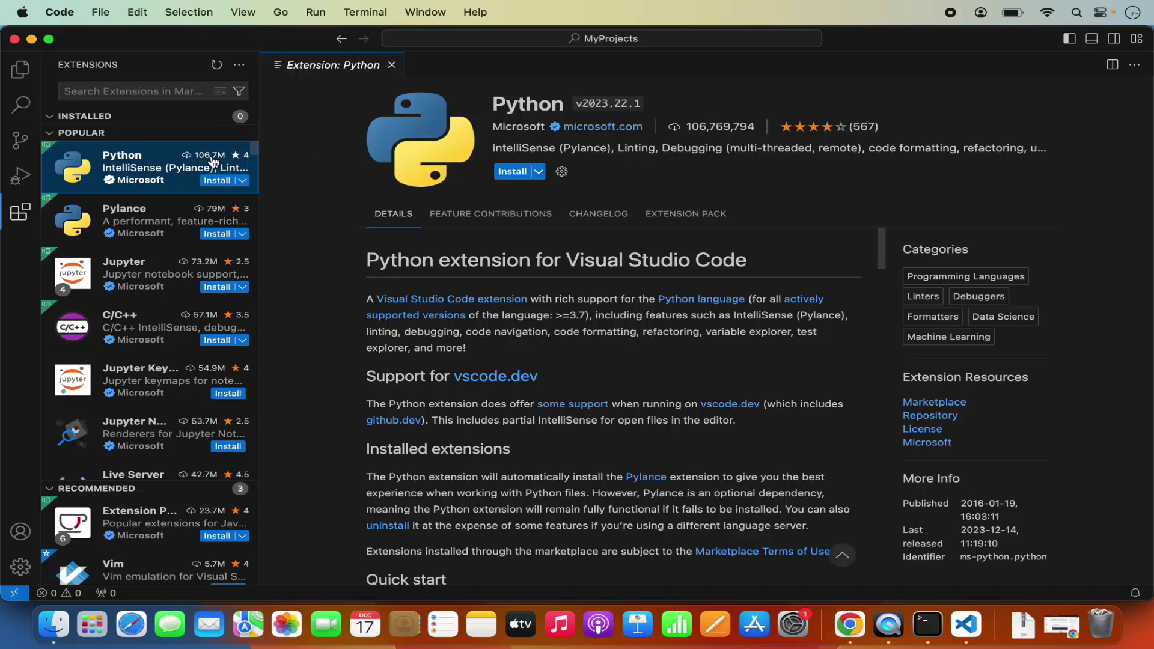
{"action": "mouse_move", "coordinate": [213, 162]}
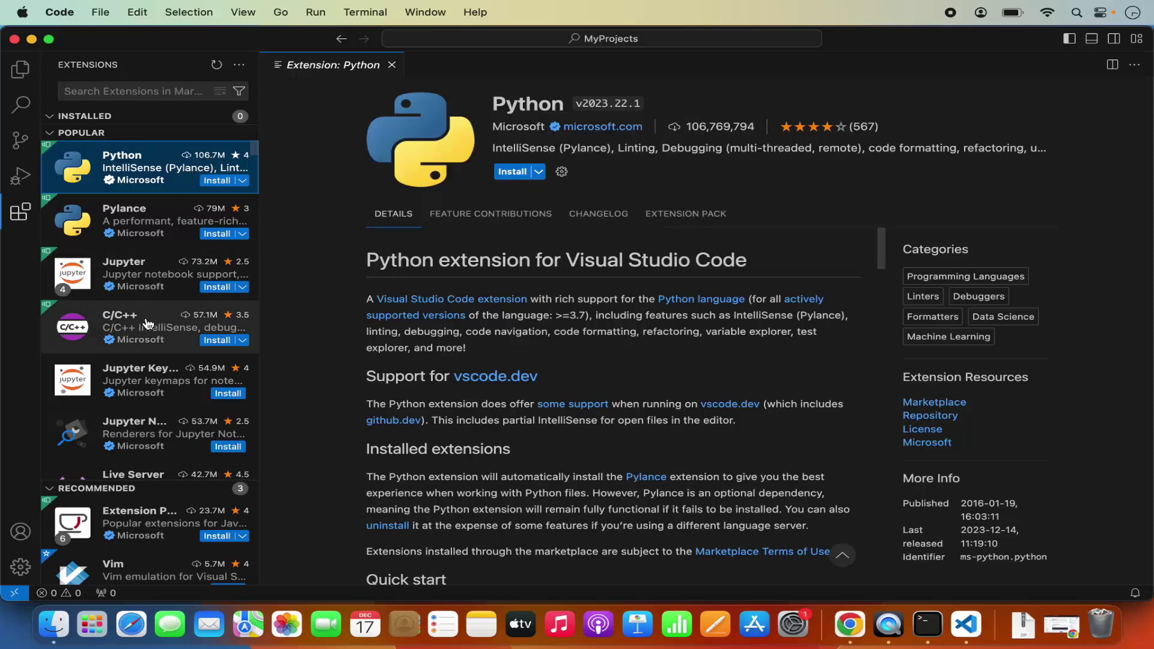
{"action": "left_click", "coordinate": [147, 327]}
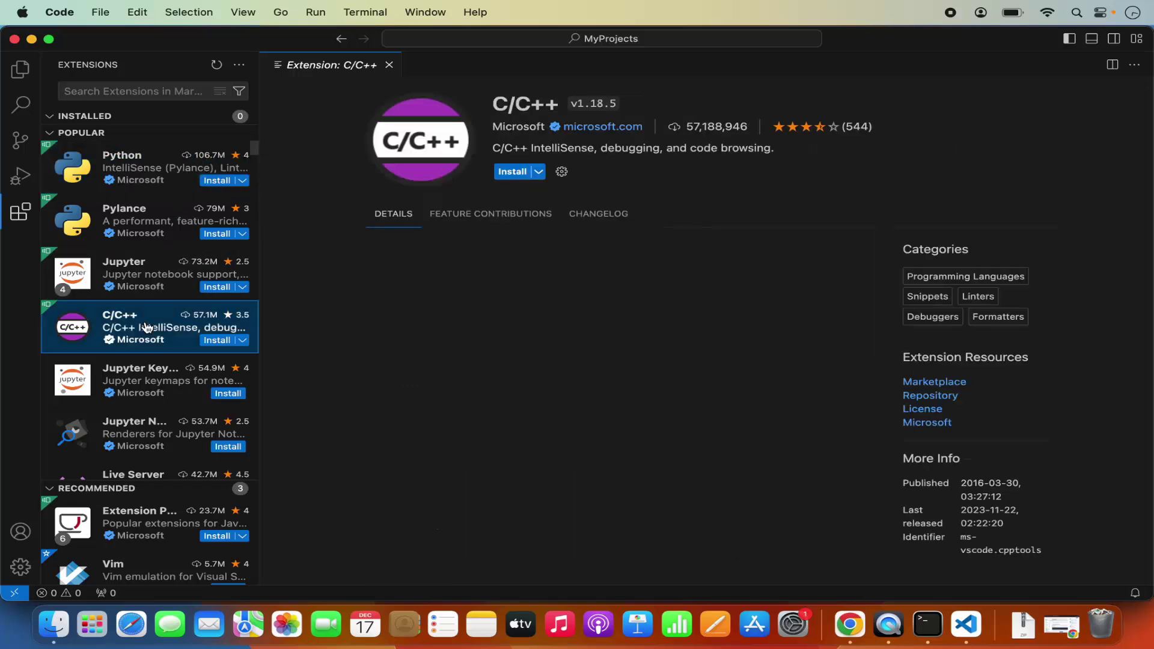
{"action": "scroll", "coordinate": [147, 327], "scroll_direction": "down", "scroll_amount": 5}
{"action": "scroll", "coordinate": [147, 327], "scroll_direction": "down", "scroll_amount": 3}
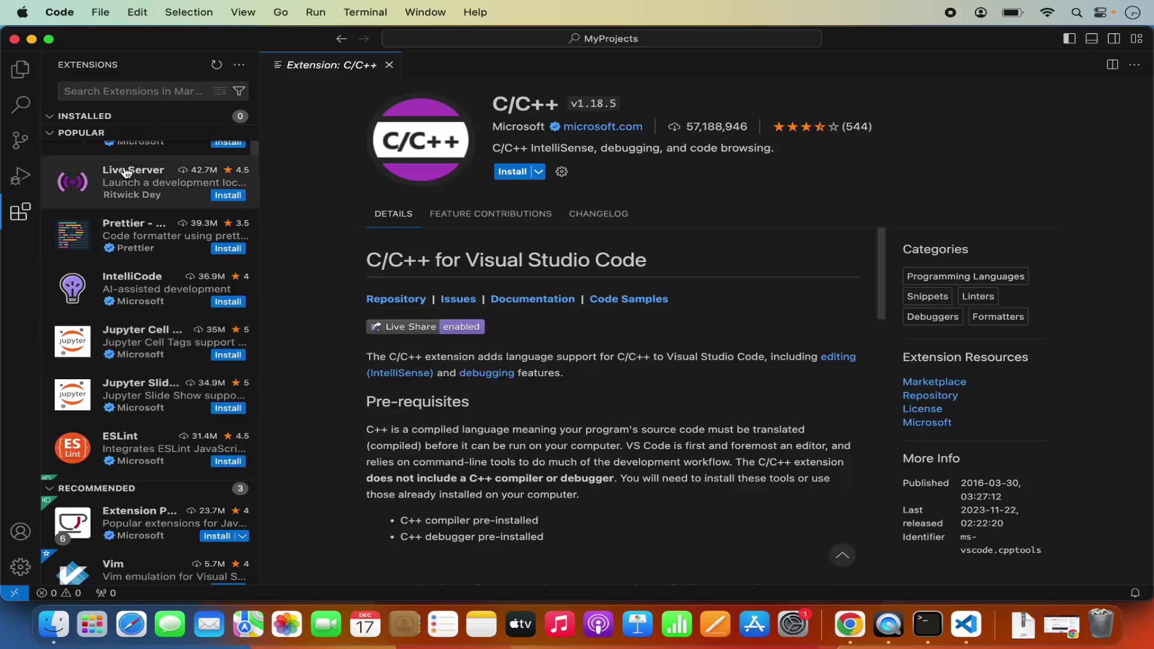
- Look up the details of Extension Pack for Java by searching the extension marketplace for "java", and return to the Explorer view
{"action": "left_click", "coordinate": [122, 93]}
{"action": "type", "text": "java"}
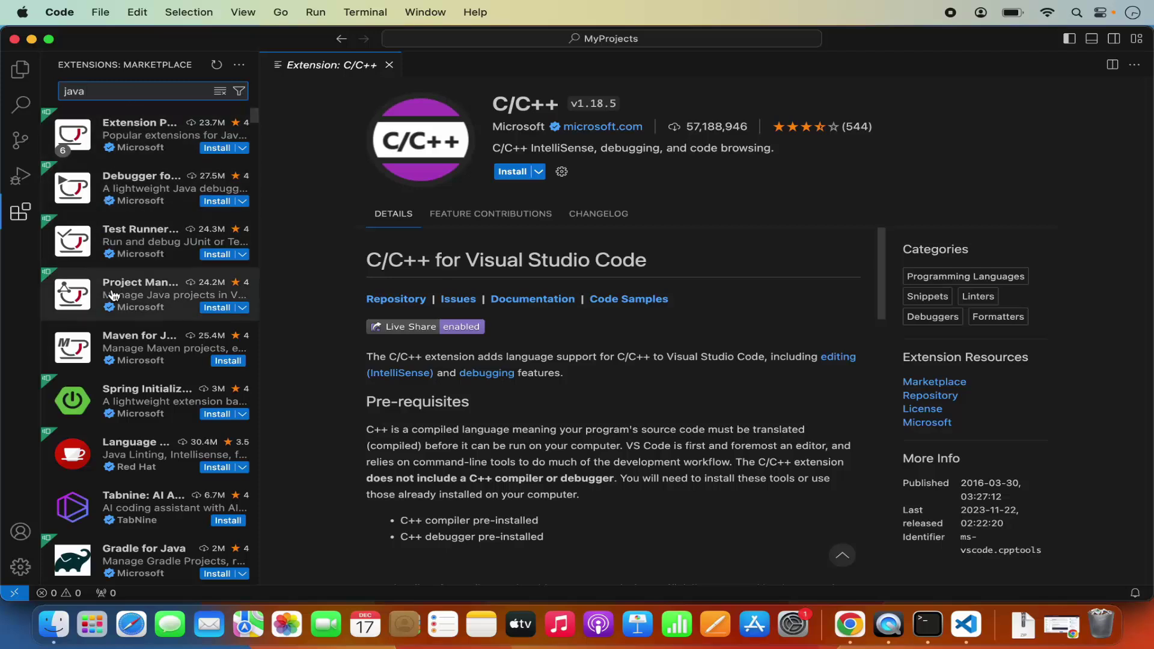
{"action": "scroll", "coordinate": [112, 295], "scroll_direction": "down", "scroll_amount": 1}
{"action": "scroll", "coordinate": [112, 294], "scroll_direction": "up", "scroll_amount": 1}
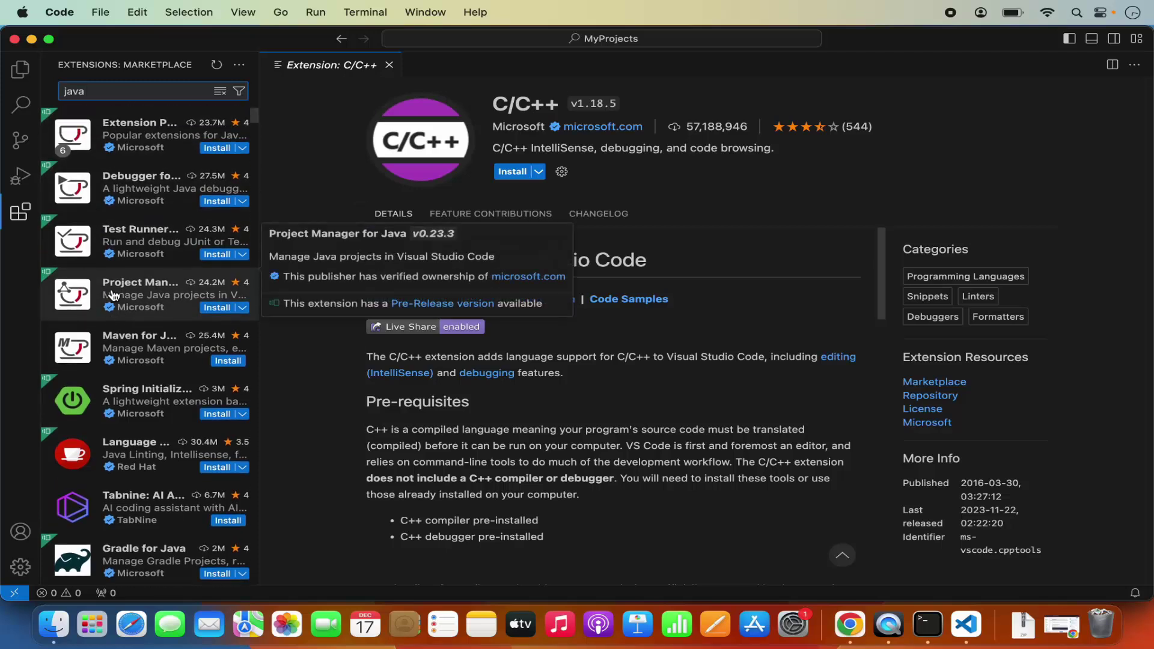
{"action": "left_click", "coordinate": [136, 142]}
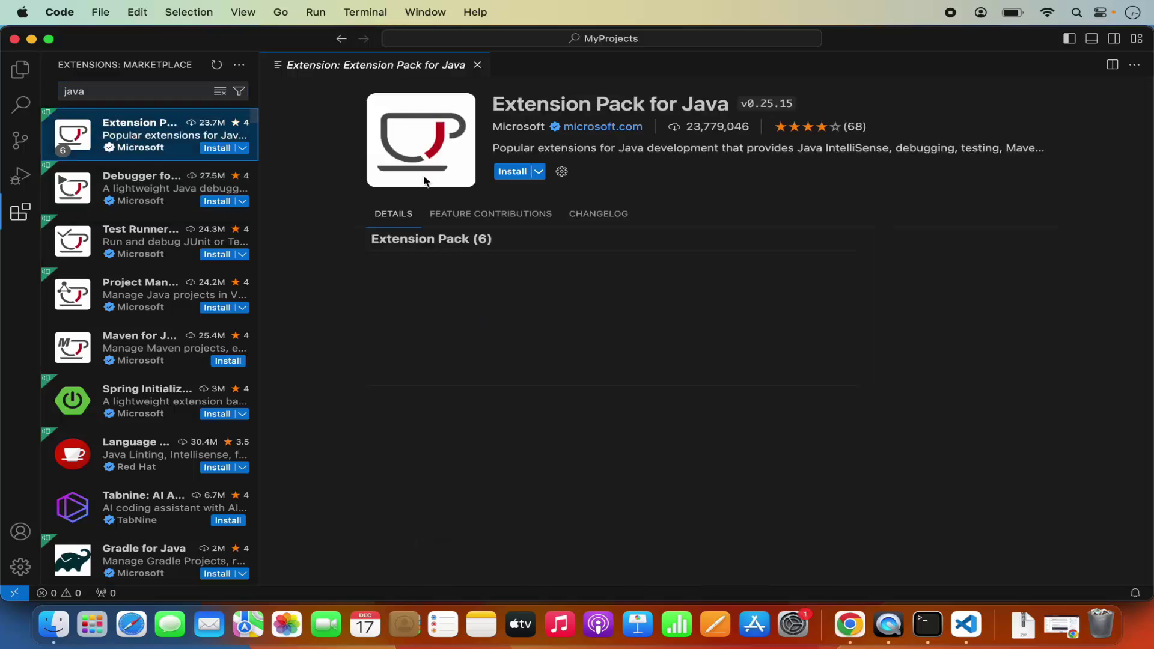
{"action": "key", "text": "super+shift+e"}
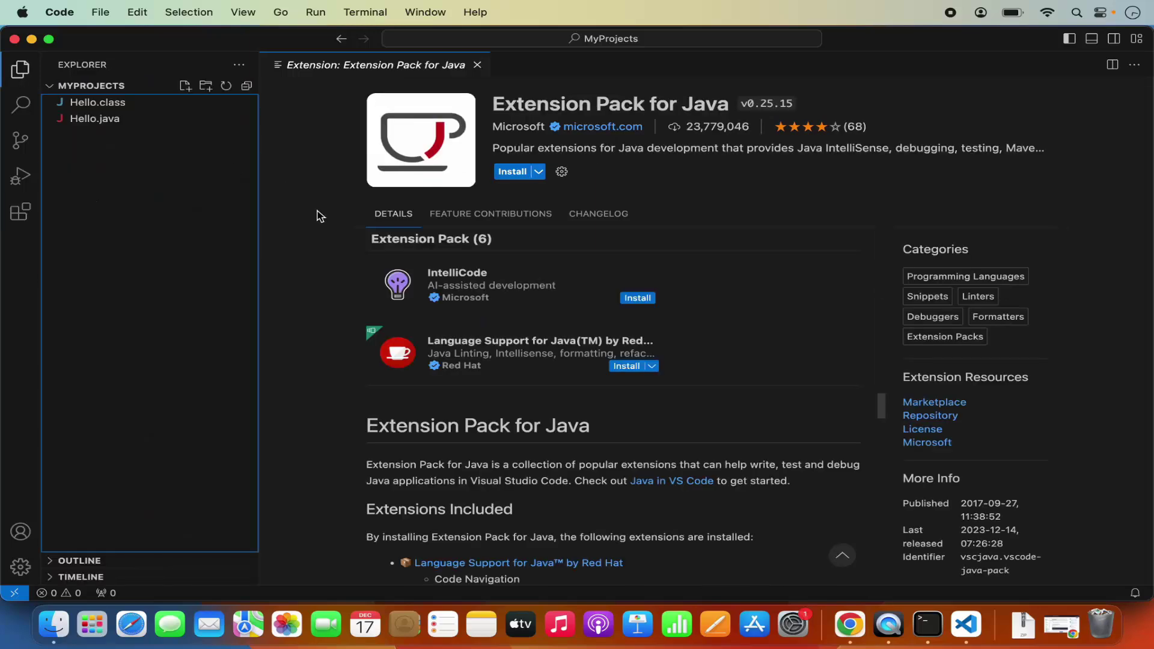